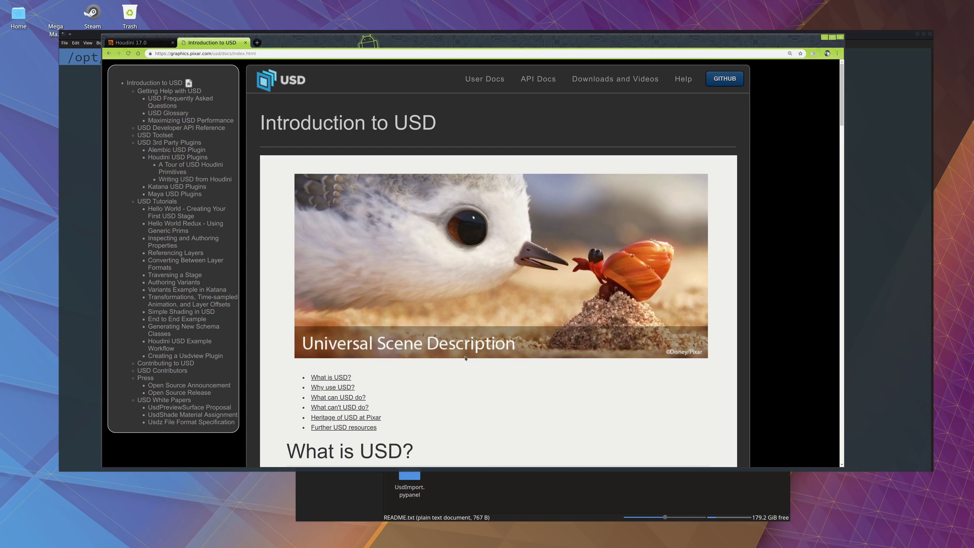
Step: Scroll the Introduction to USD page down to its 'What is USD?' section
{"action": "scroll", "coordinate": [465, 358], "scroll_direction": "down", "scroll_amount": 5}
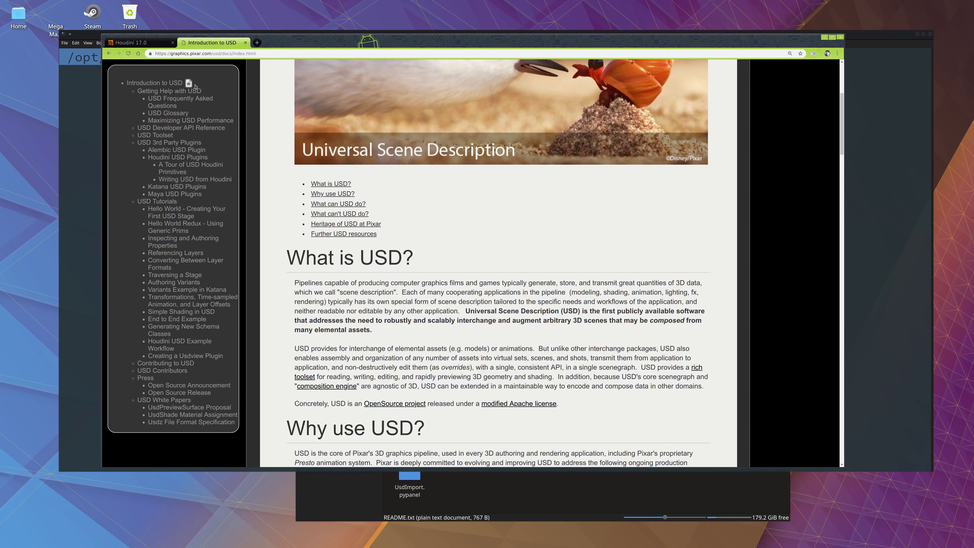
Step: Search the Houdini 17.0 help for 'usd' and open the USD UV Texture VOP page
{"action": "left_click", "coordinate": [156, 45]}
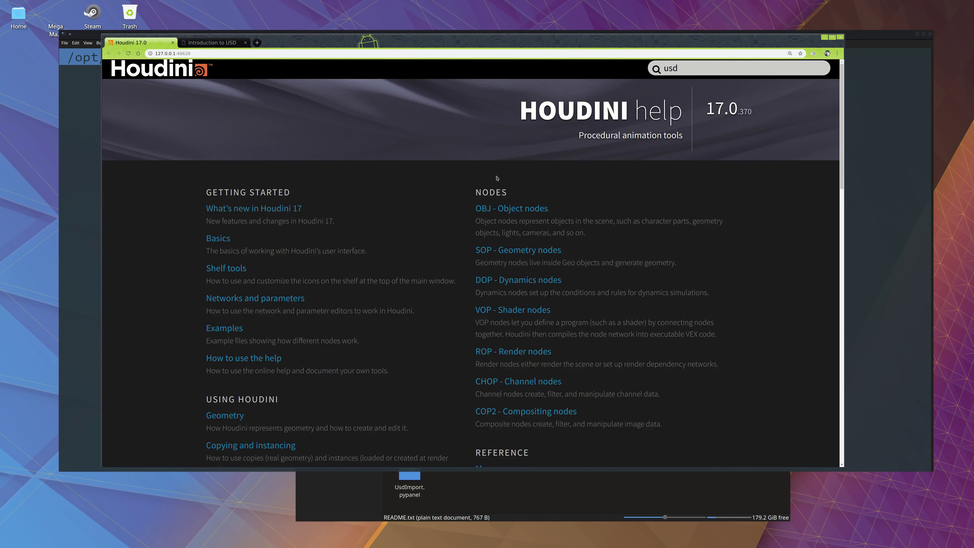
{"action": "left_click", "coordinate": [688, 68]}
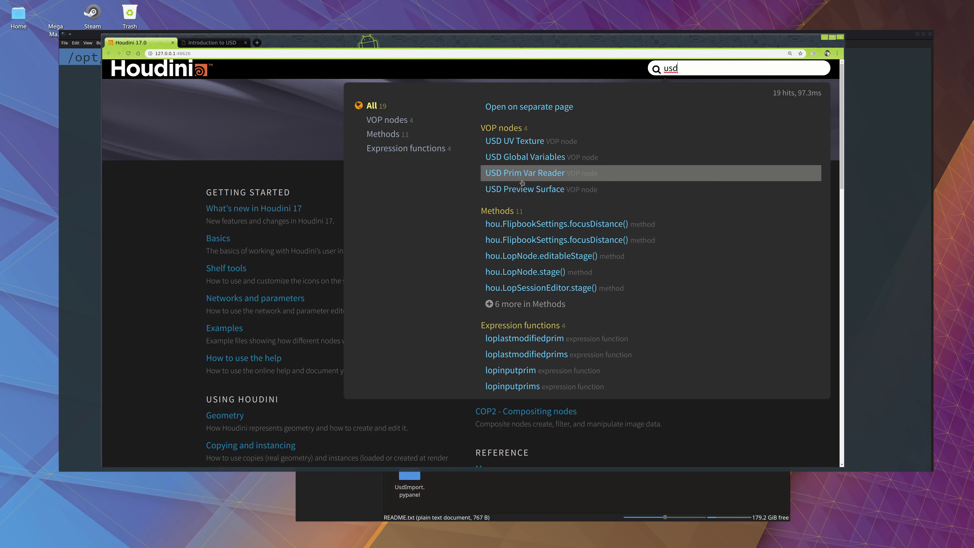
{"action": "scroll", "coordinate": [521, 184], "scroll_direction": "down", "scroll_amount": 3}
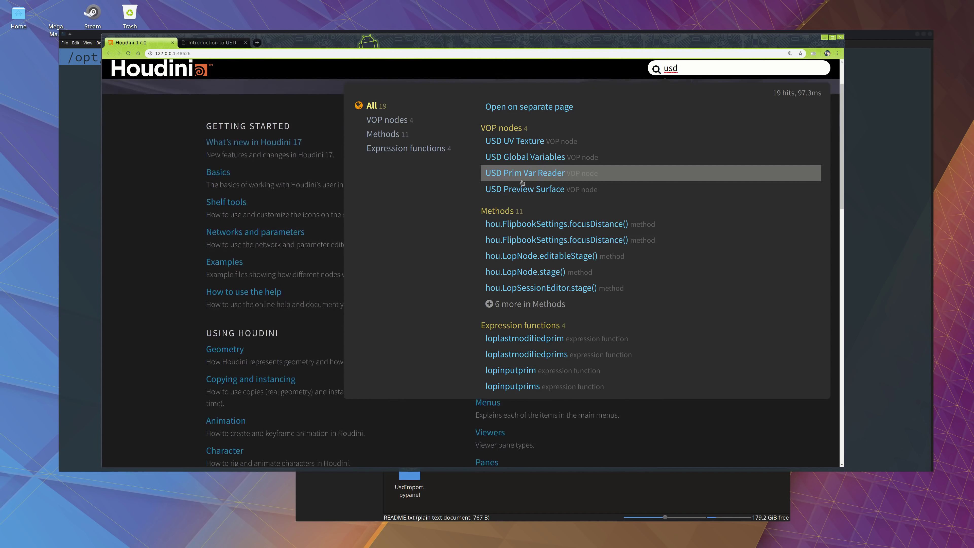
{"action": "scroll", "coordinate": [527, 149], "scroll_direction": "up", "scroll_amount": 2}
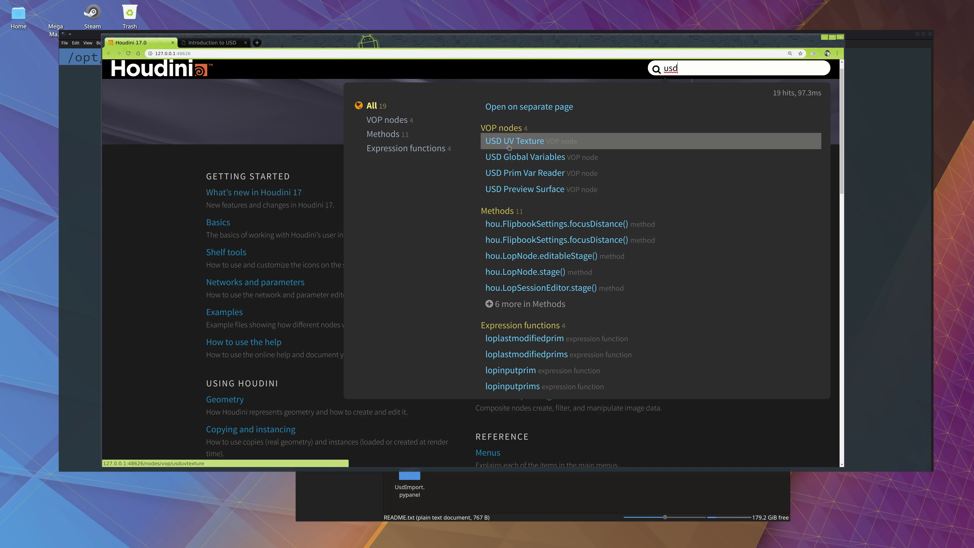
{"action": "left_click", "coordinate": [508, 148]}
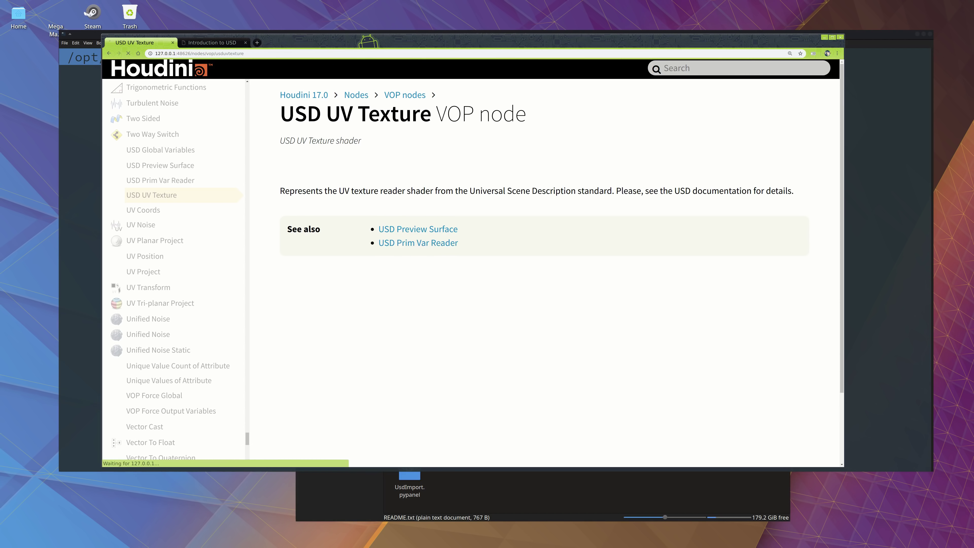
Step: Browse to hfs17.0/toolkit/usd_houdini_plugins in Dolphin and open README.txt in Sublime Text
{"action": "key", "text": "alt+Tab"}
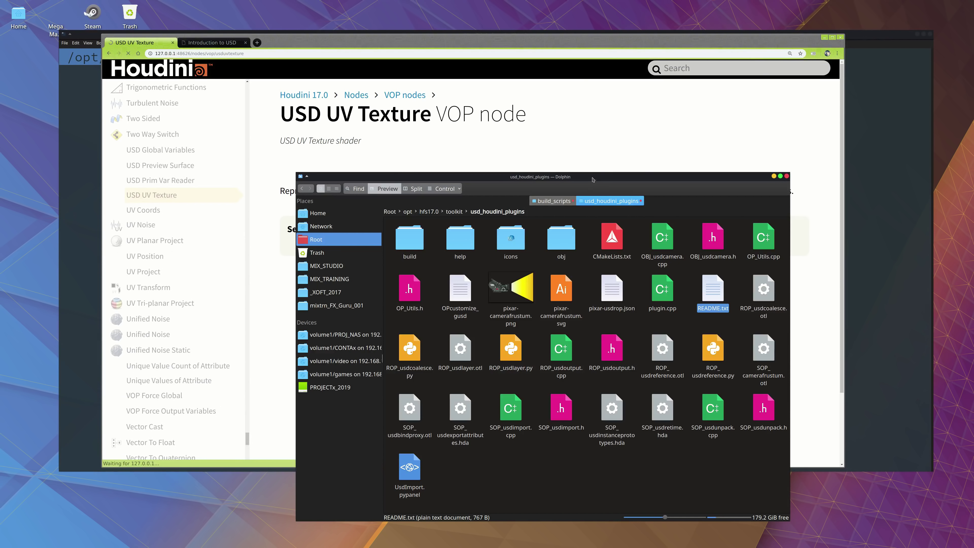
{"action": "left_click_drag", "start_coordinate": [599, 174], "coordinate": [573, 119]}
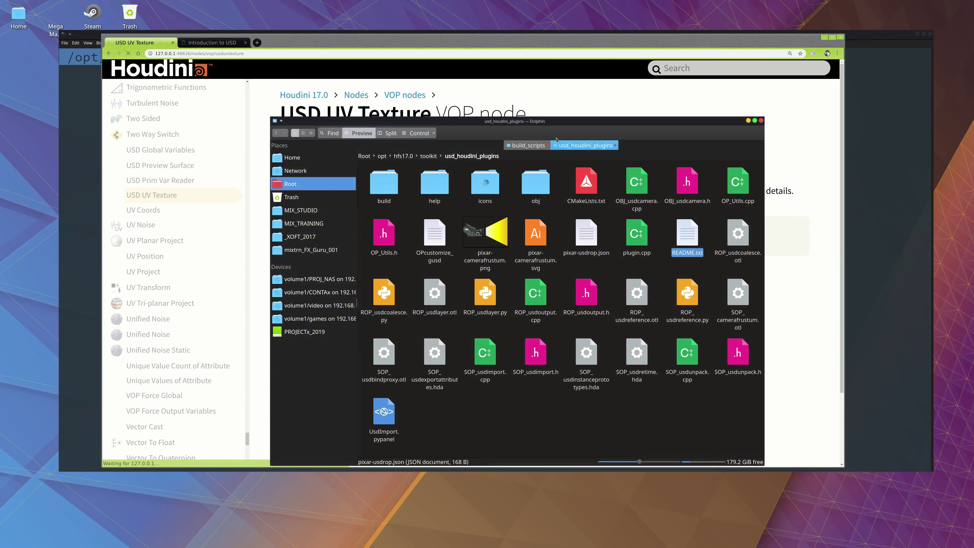
{"action": "left_click", "coordinate": [400, 156]}
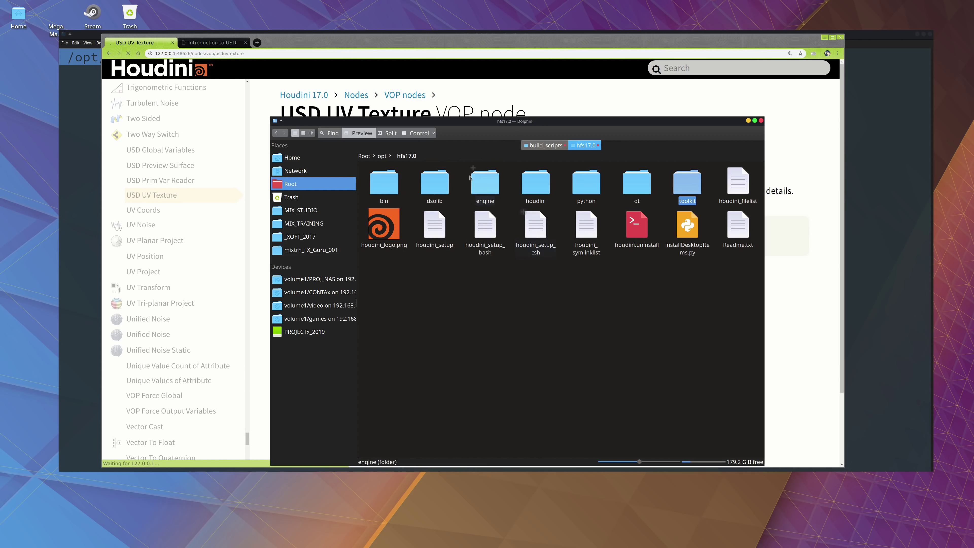
{"action": "left_click", "coordinate": [689, 180]}
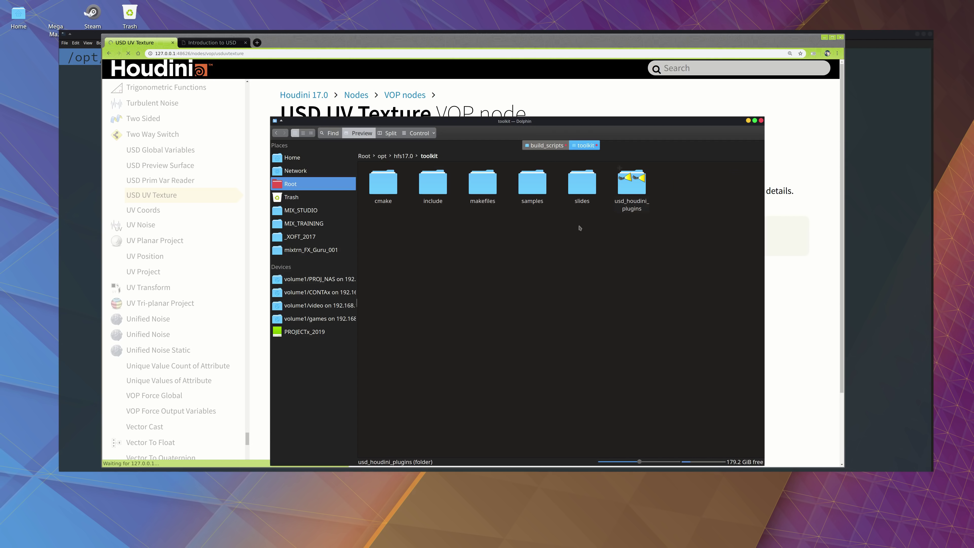
{"action": "left_click", "coordinate": [636, 192]}
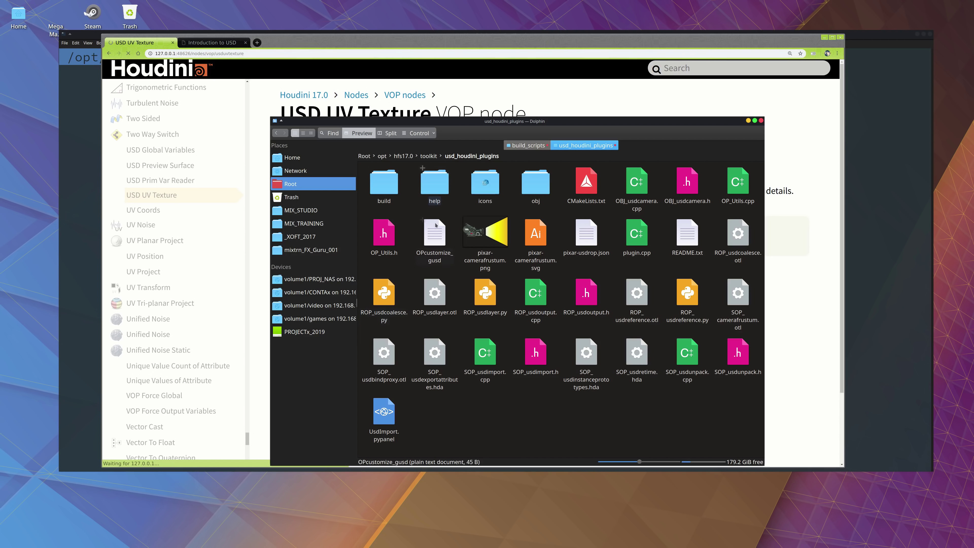
{"action": "left_click", "coordinate": [687, 239]}
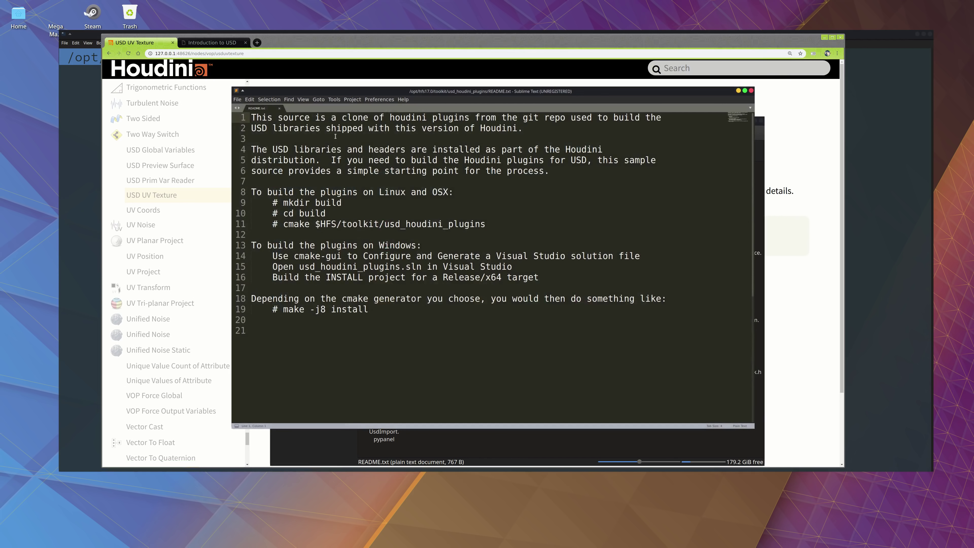
{"action": "left_click_drag", "start_coordinate": [331, 117], "coordinate": [565, 115]}
Step: Follow the GITHUB link from the USD docs to the Pixar USD repository
{"action": "left_click", "coordinate": [205, 43]}
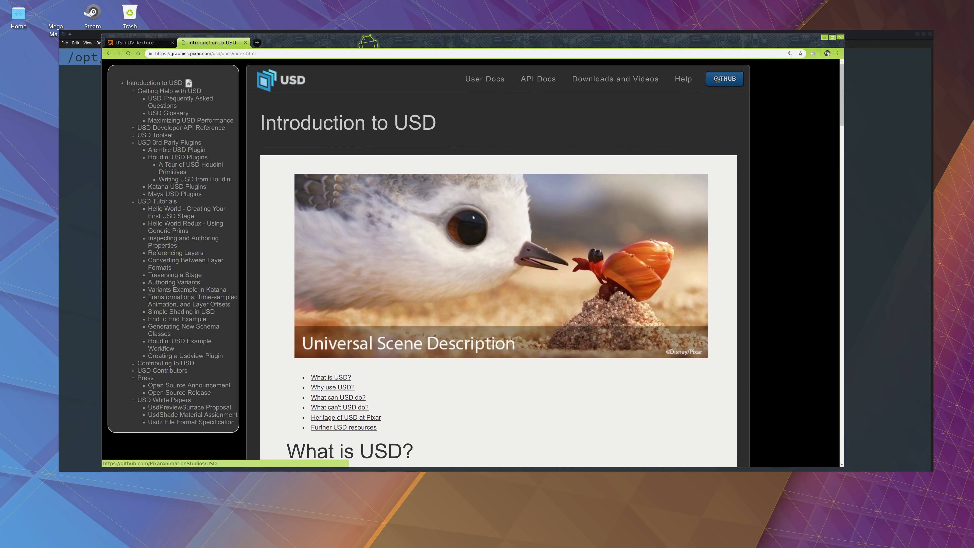
{"action": "left_click", "coordinate": [724, 79]}
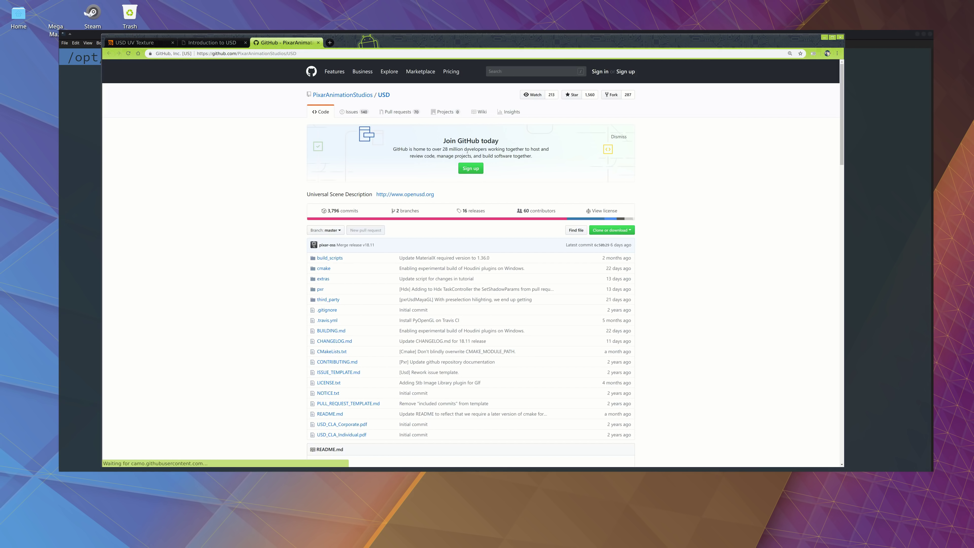
{"action": "scroll", "coordinate": [296, 263], "scroll_direction": "up", "scroll_amount": 3, "text": "ctrl"}
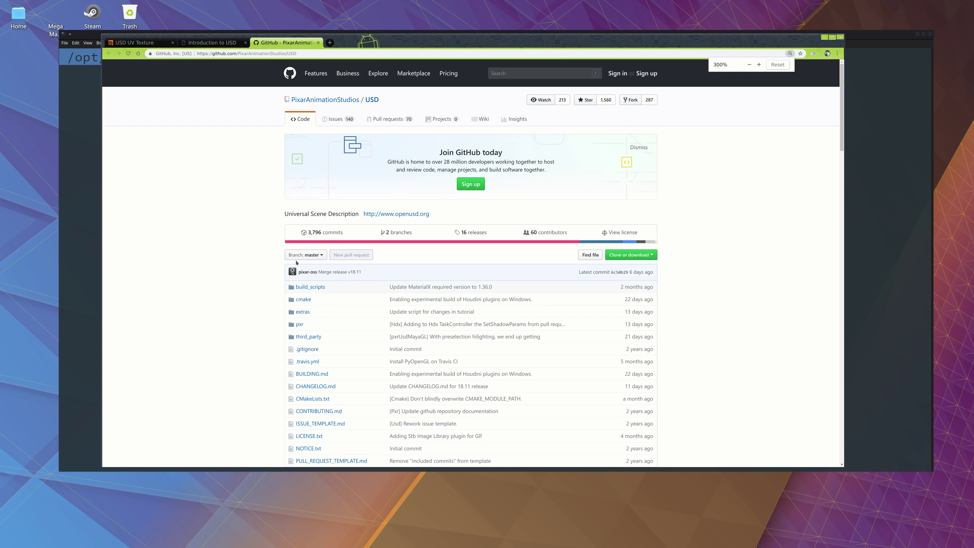
{"action": "scroll", "coordinate": [271, 250], "scroll_direction": "down", "scroll_amount": 7, "text": "ctrl"}
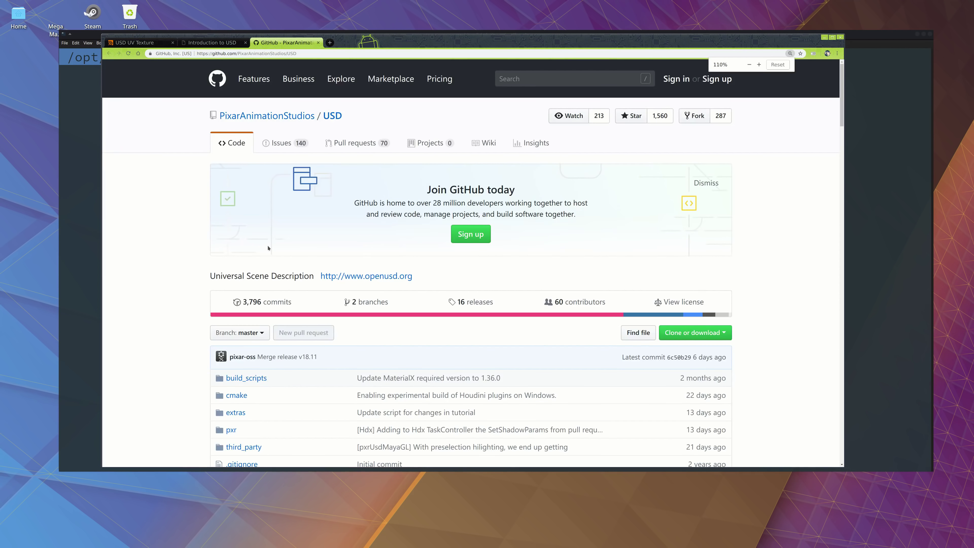
{"action": "scroll", "coordinate": [268, 248], "scroll_direction": "up", "scroll_amount": 3, "text": "ctrl"}
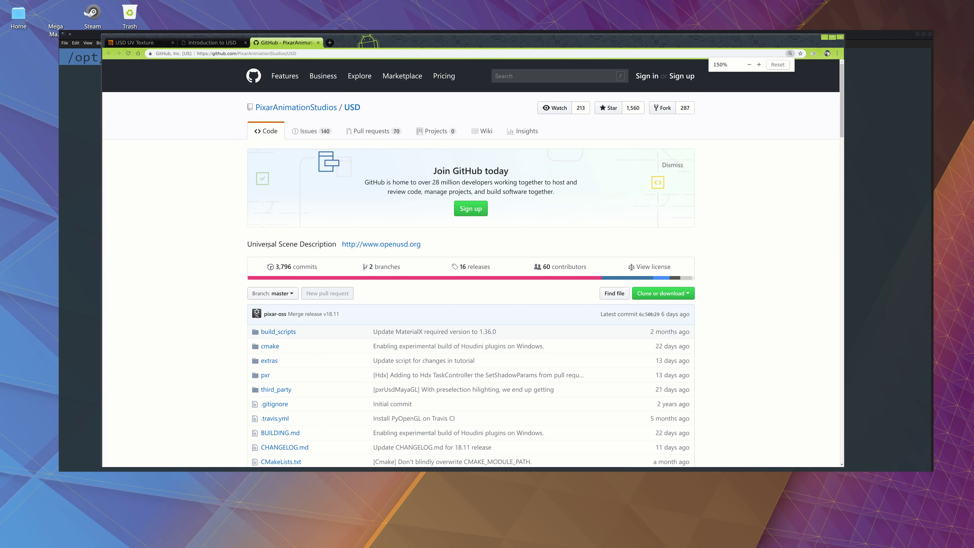
{"action": "scroll", "coordinate": [224, 223], "scroll_direction": "down", "scroll_amount": 3}
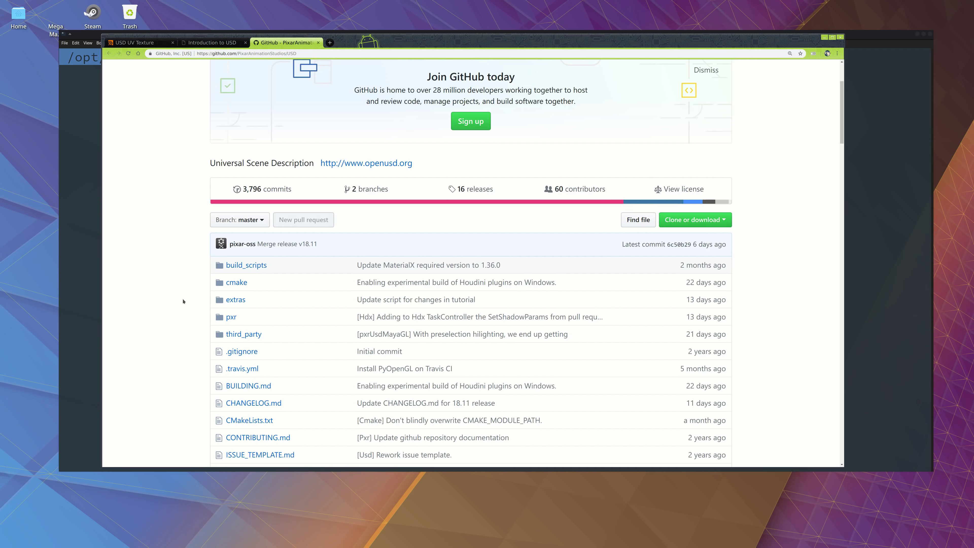
{"action": "scroll", "coordinate": [183, 301], "scroll_direction": "down", "scroll_amount": 2}
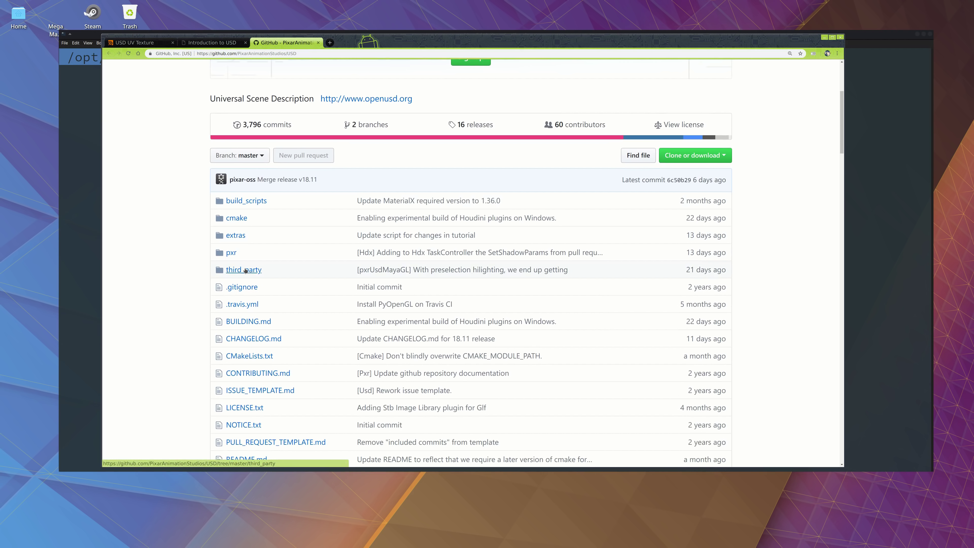
Step: Browse the repository to third_party/houdini/plugin/OP_gusd and scan its file listing
{"action": "left_click", "coordinate": [245, 269]}
{"action": "left_click", "coordinate": [244, 233]}
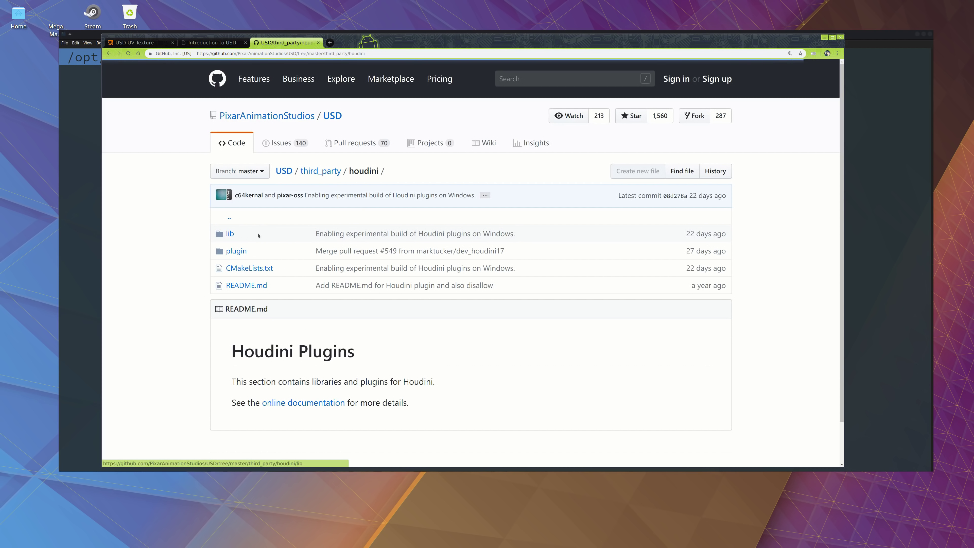
{"action": "left_click", "coordinate": [242, 251]}
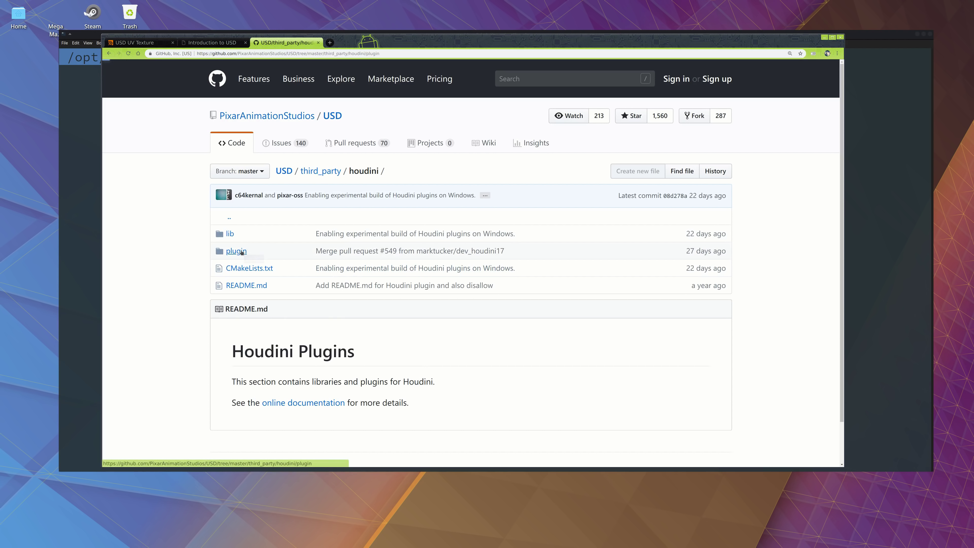
{"action": "left_click", "coordinate": [235, 232]}
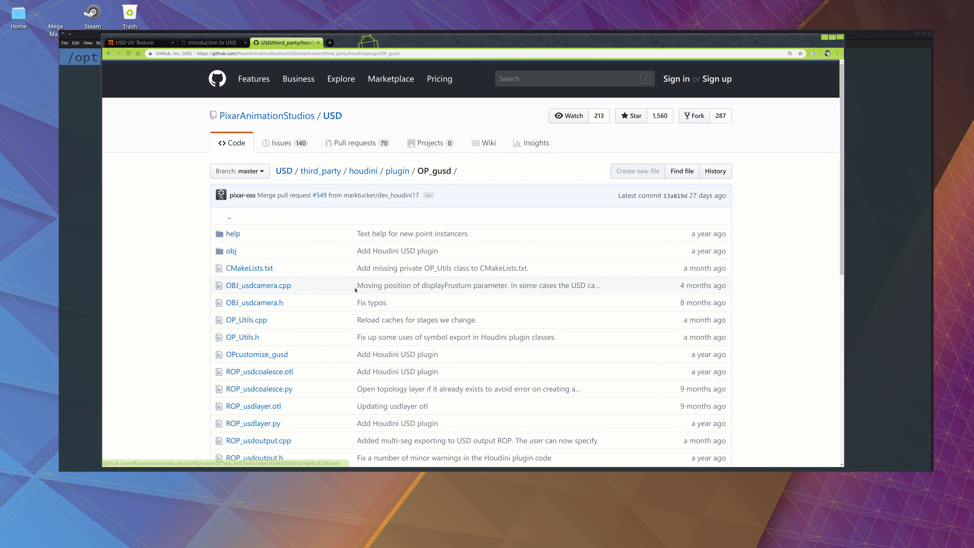
{"action": "scroll", "coordinate": [386, 225], "scroll_direction": "down", "scroll_amount": 3}
{"action": "scroll", "coordinate": [334, 255], "scroll_direction": "up", "scroll_amount": 2}
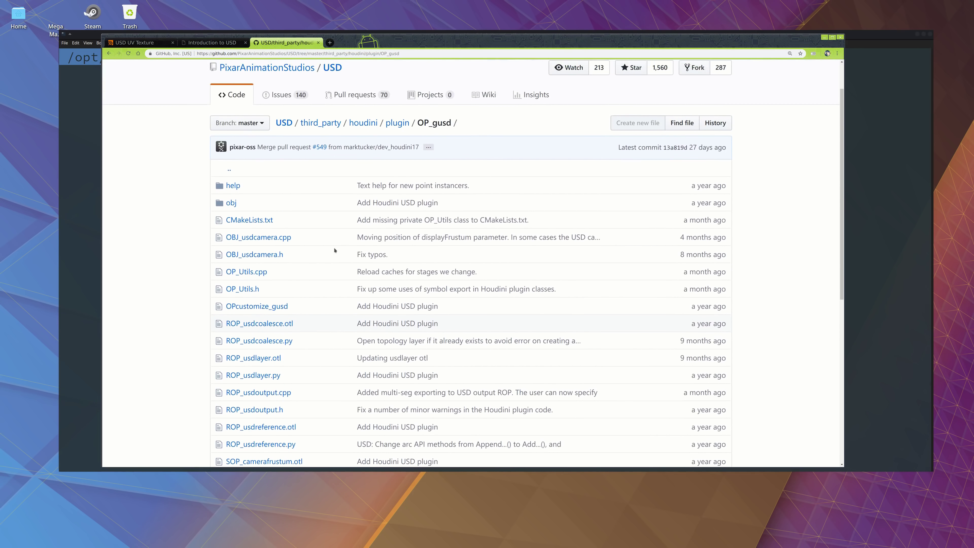
{"action": "scroll", "coordinate": [334, 253], "scroll_direction": "down", "scroll_amount": 4}
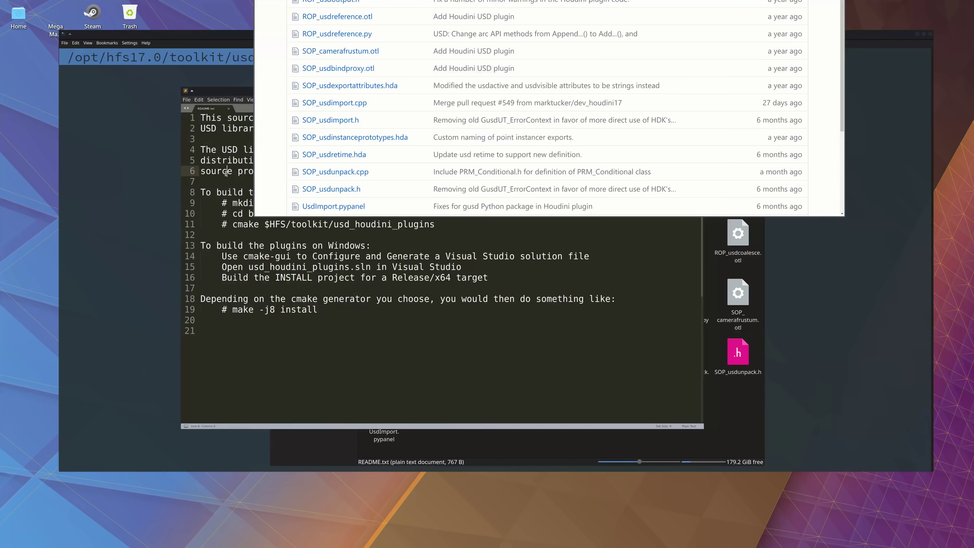
Step: Raise the README in Sublime Text, enlarge its font, and make the window wider and taller
{"action": "key", "text": "alt+Tab"}
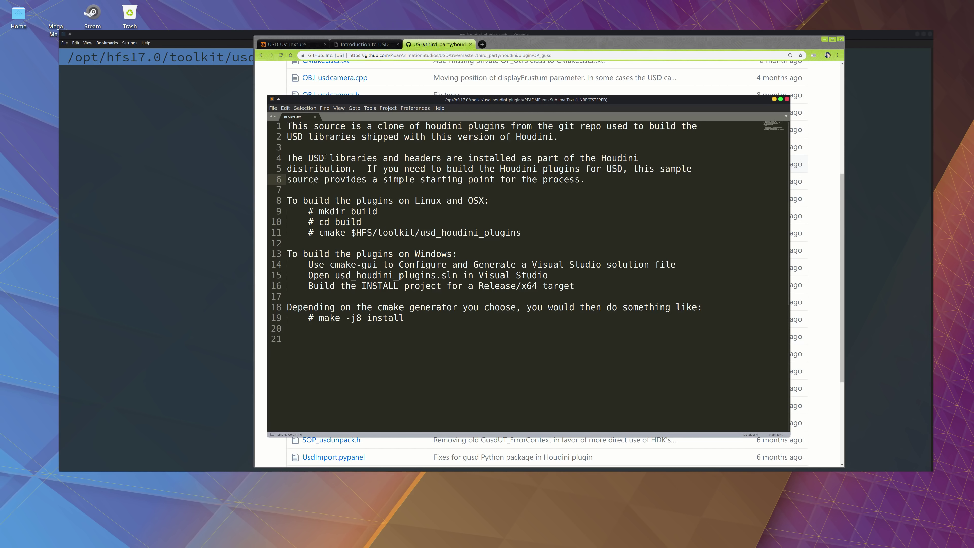
{"action": "left_click_drag", "start_coordinate": [329, 157], "coordinate": [519, 155]}
{"action": "left_click", "coordinate": [613, 157]}
{"action": "key", "text": "ctrl+equal"}
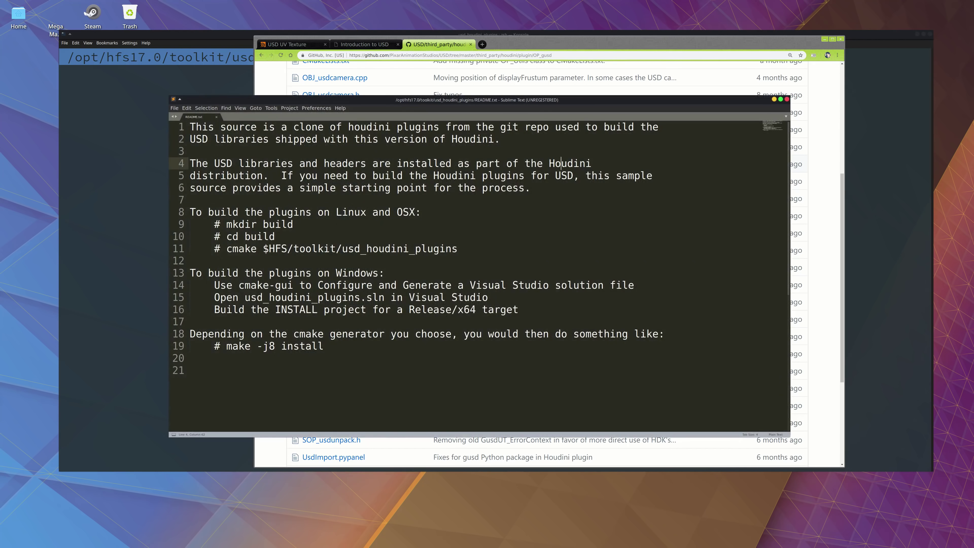
{"action": "right_click_drag", "start_coordinate": [284, 371], "coordinate": [262, 383], "text": "alt"}
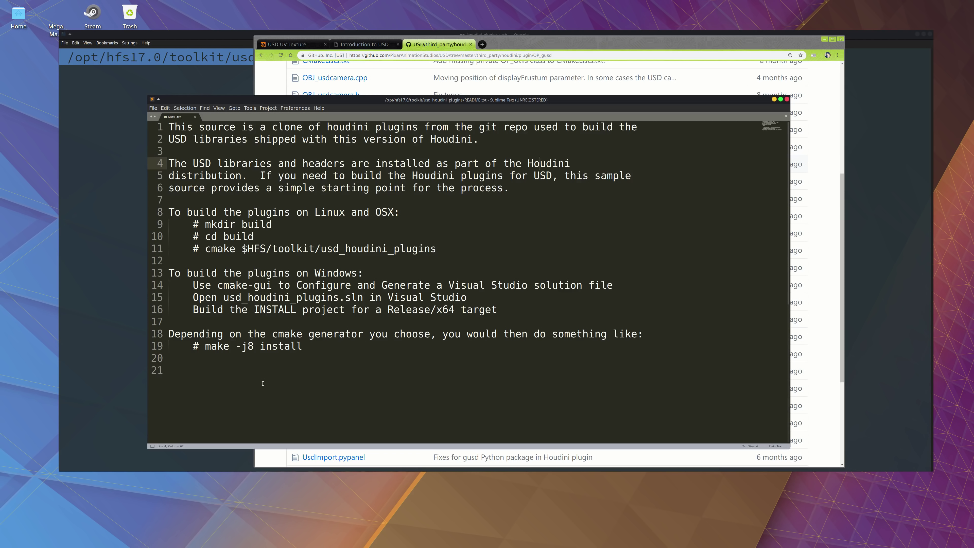
{"action": "right_click_drag", "start_coordinate": [328, 224], "coordinate": [310, 176], "text": "alt"}
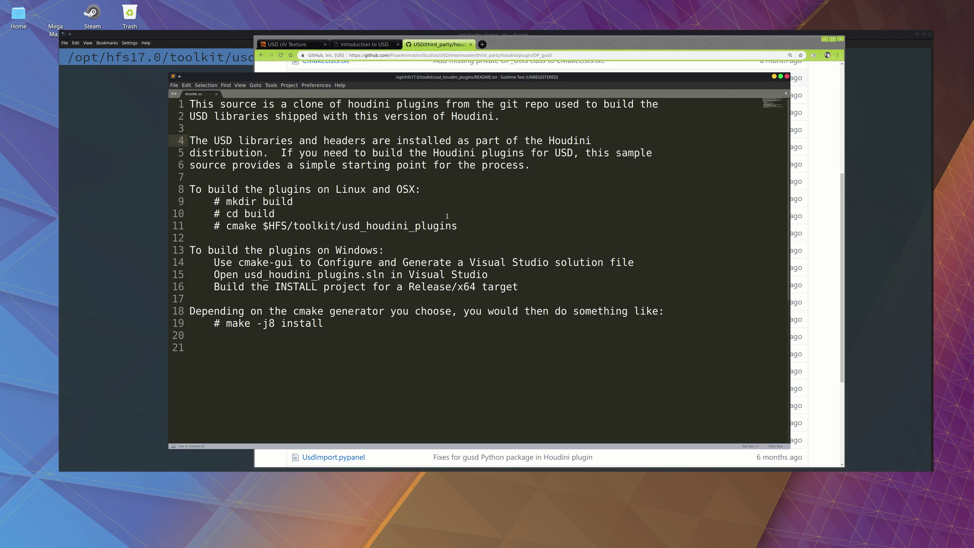
{"action": "right_click_drag", "start_coordinate": [510, 335], "coordinate": [507, 370], "text": "alt"}
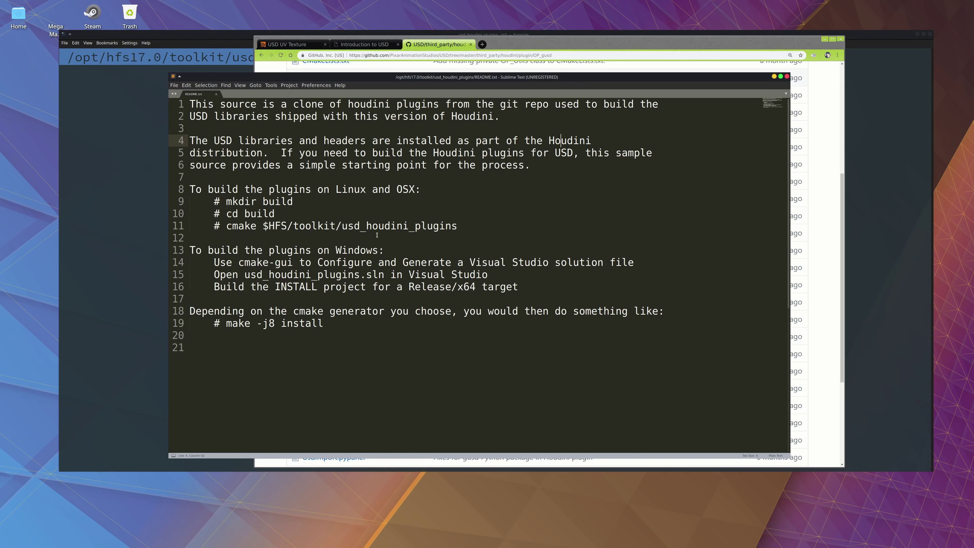
Step: Review the GitHub plugin file list, then raise the README and the Konsole terminal
{"action": "left_click", "coordinate": [601, 53]}
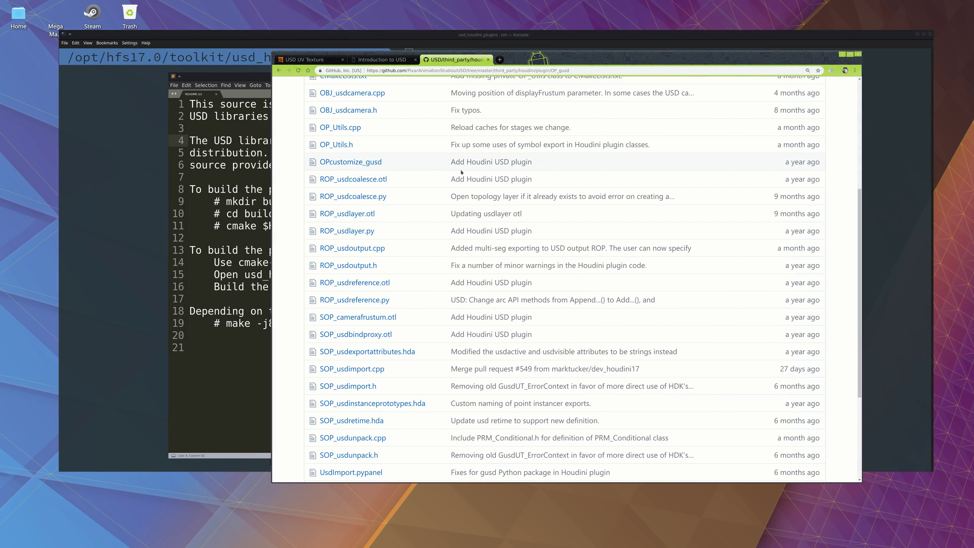
{"action": "scroll", "coordinate": [461, 172], "scroll_direction": "up", "scroll_amount": 5}
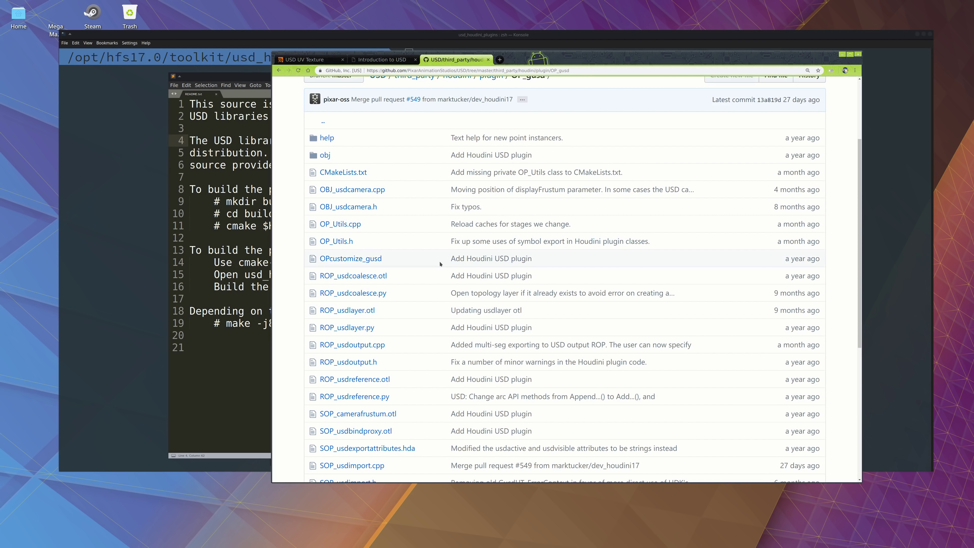
{"action": "left_click", "coordinate": [219, 250]}
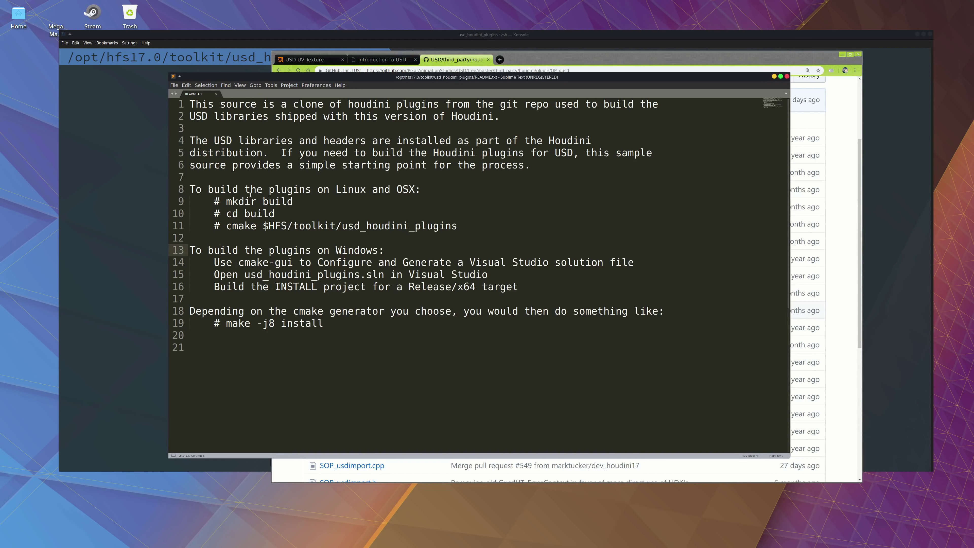
{"action": "left_click", "coordinate": [124, 191]}
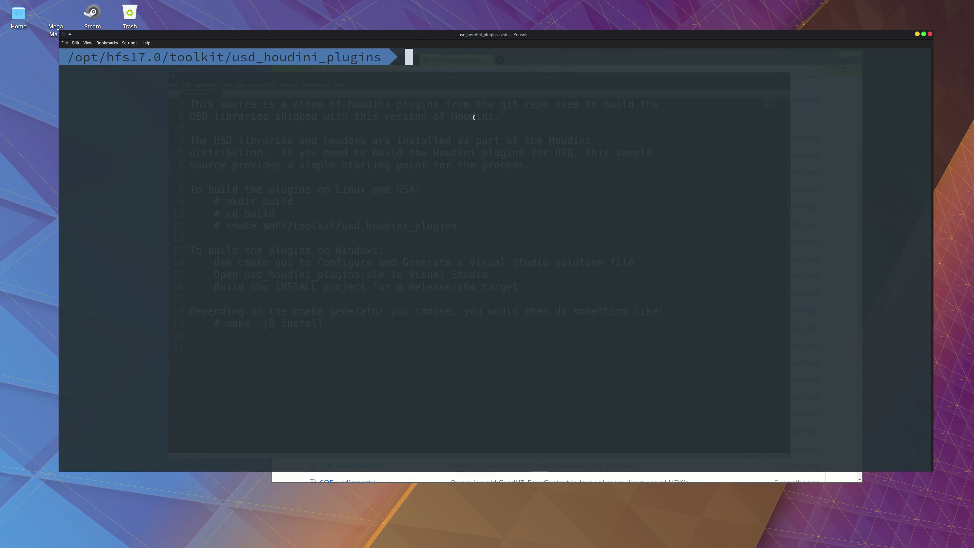
Step: Copy the usd_houdini_plugins folder from the toolkit and paste it into ~/dev
{"action": "key", "text": "alt+Tab"}
{"action": "key", "text": "alt+Tab"}
{"action": "key", "text": "alt+Tab"}
{"action": "key", "text": "alt+Tab"}
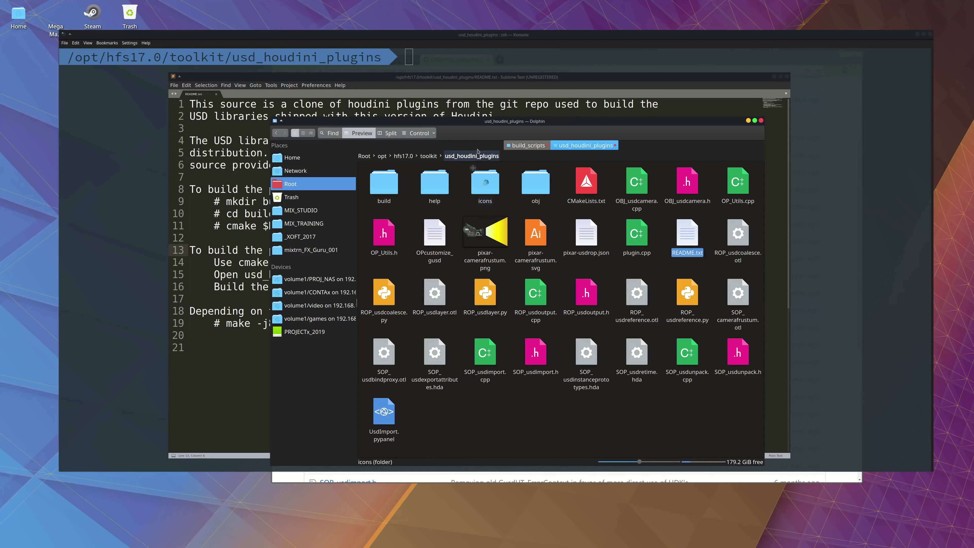
{"action": "left_click", "coordinate": [428, 155]}
{"action": "right_click", "coordinate": [633, 193]}
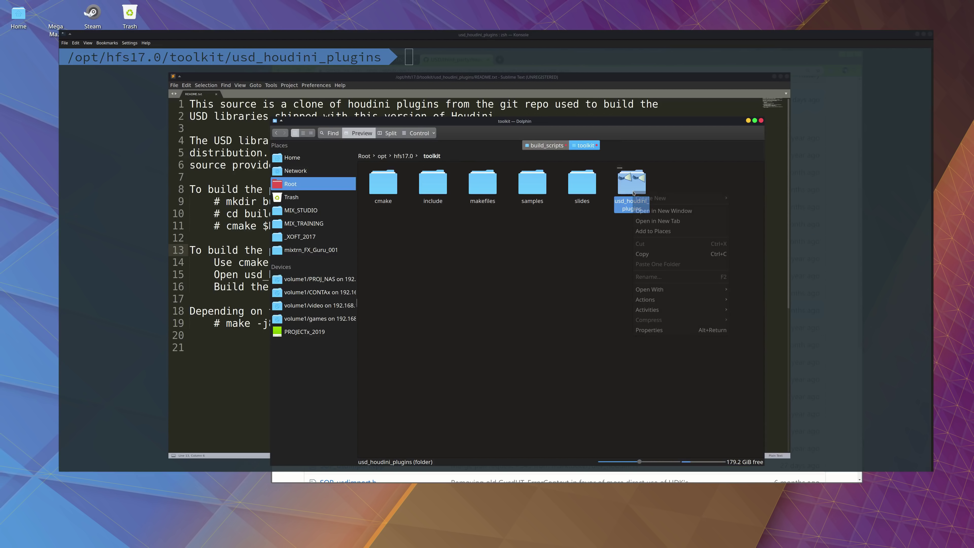
{"action": "left_click", "coordinate": [646, 254]}
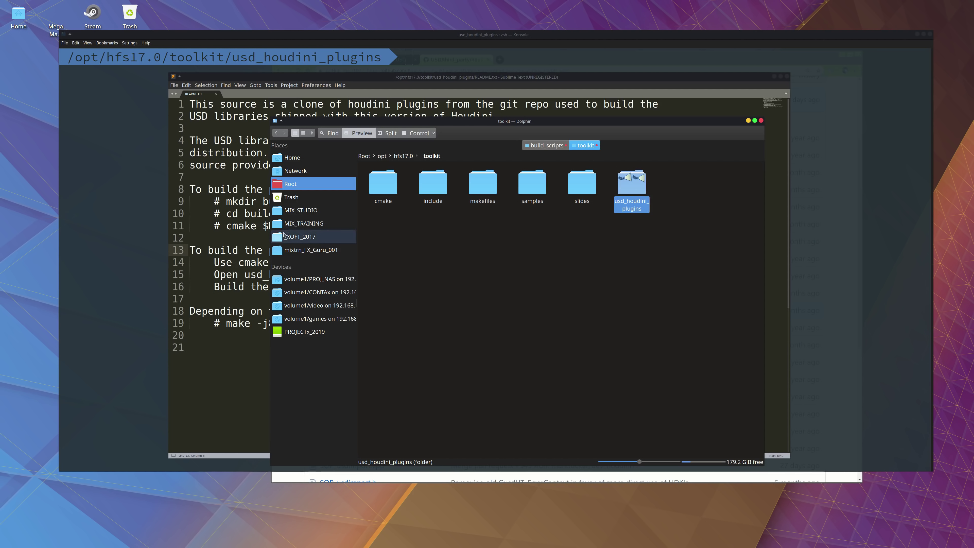
{"action": "left_click", "coordinate": [319, 157]}
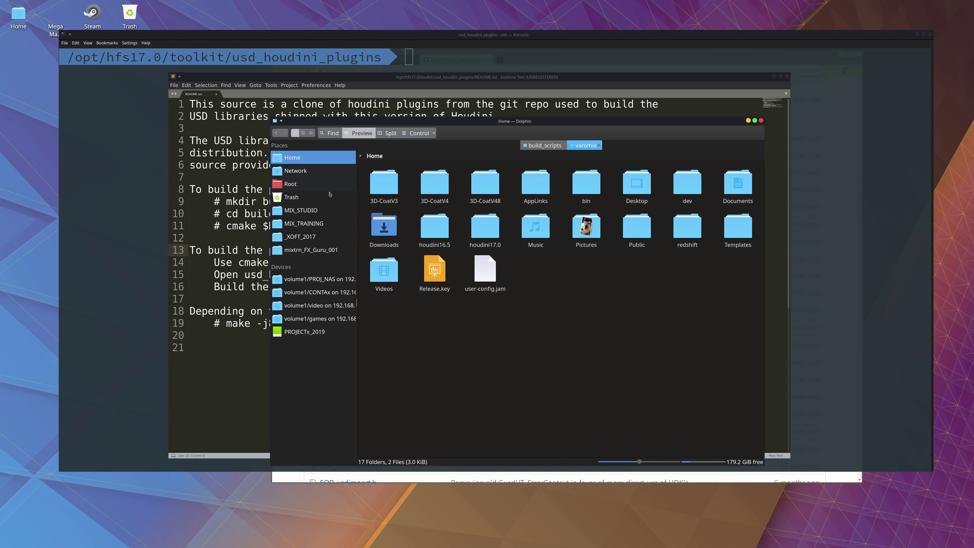
{"action": "left_click", "coordinate": [686, 184]}
{"action": "right_click", "coordinate": [546, 254]}
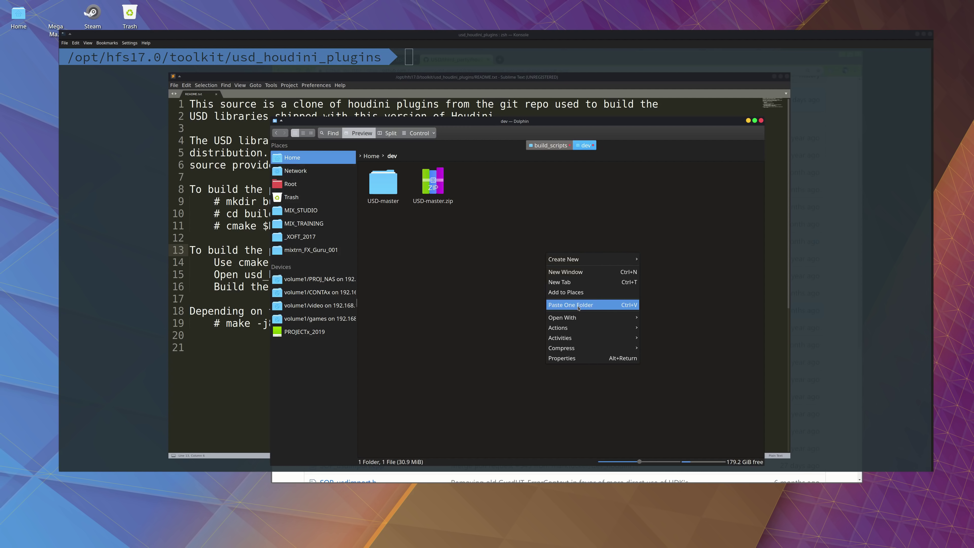
{"action": "left_click", "coordinate": [570, 304]}
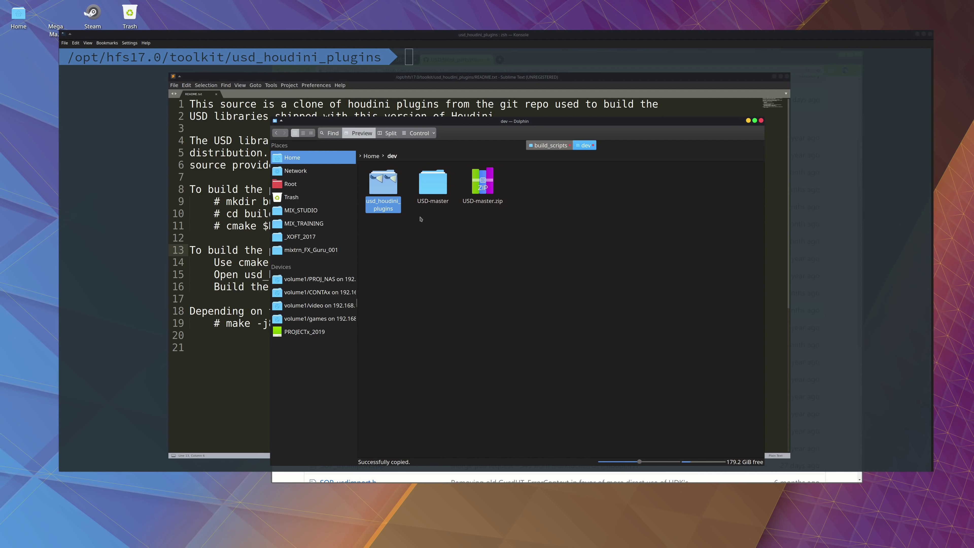
Step: Open the pasted folder and select its full path for the terminal
{"action": "left_click", "coordinate": [389, 185]}
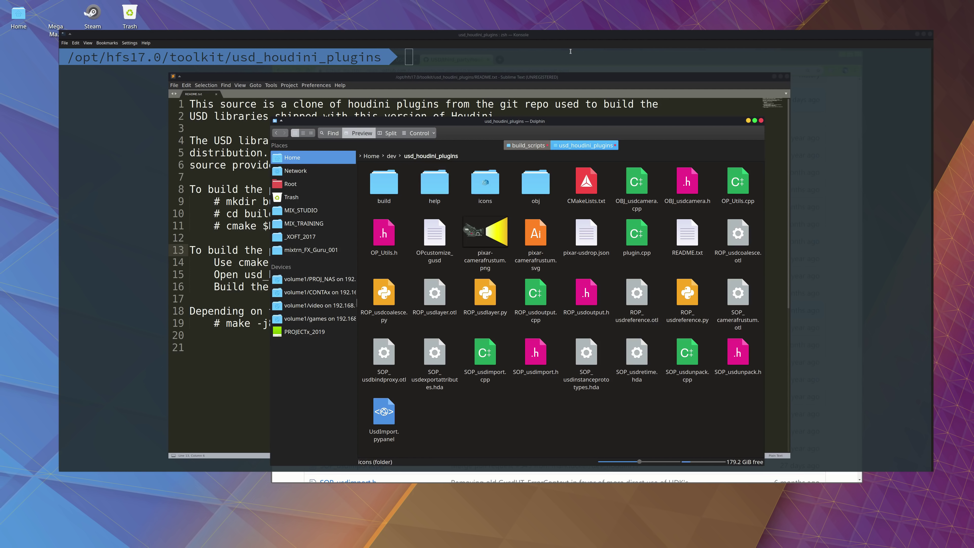
{"action": "left_click", "coordinate": [465, 154]}
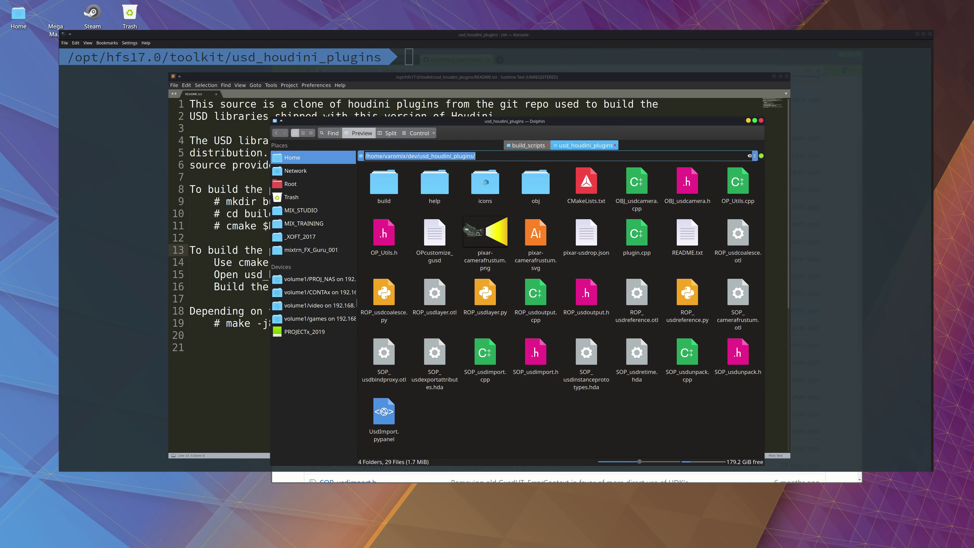
{"action": "left_click", "coordinate": [502, 59]}
Step: In Konsole, cd into the copied plugins folder using the pasted path and run ls
{"action": "type", "text": "cd"}
{"action": "key", "text": "ctrl+shift+v"}
{"action": "key", "text": "Return"}
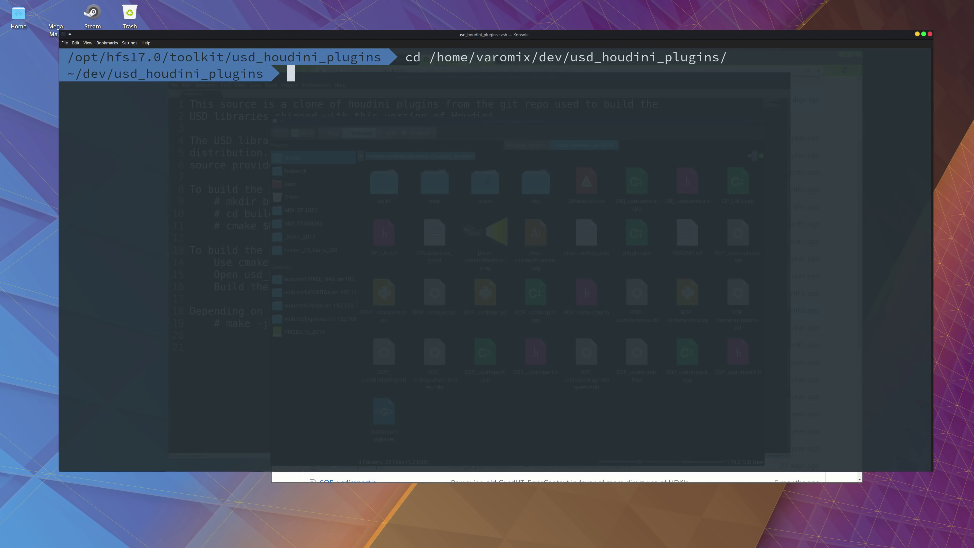
{"action": "type", "text": "ls"}
{"action": "key", "text": "Return"}
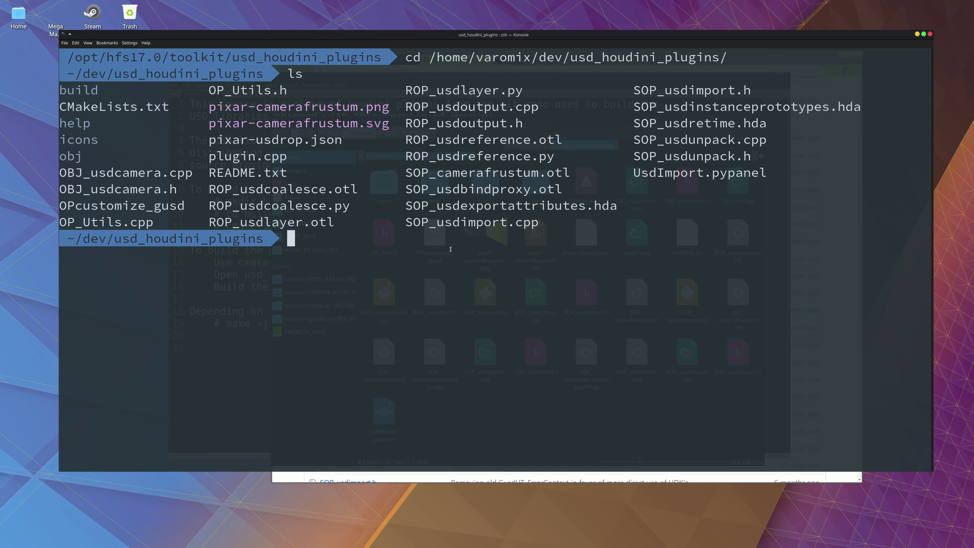
Step: Delete the old build folder from the copy in Dolphin
{"action": "key", "text": "alt+Tab"}
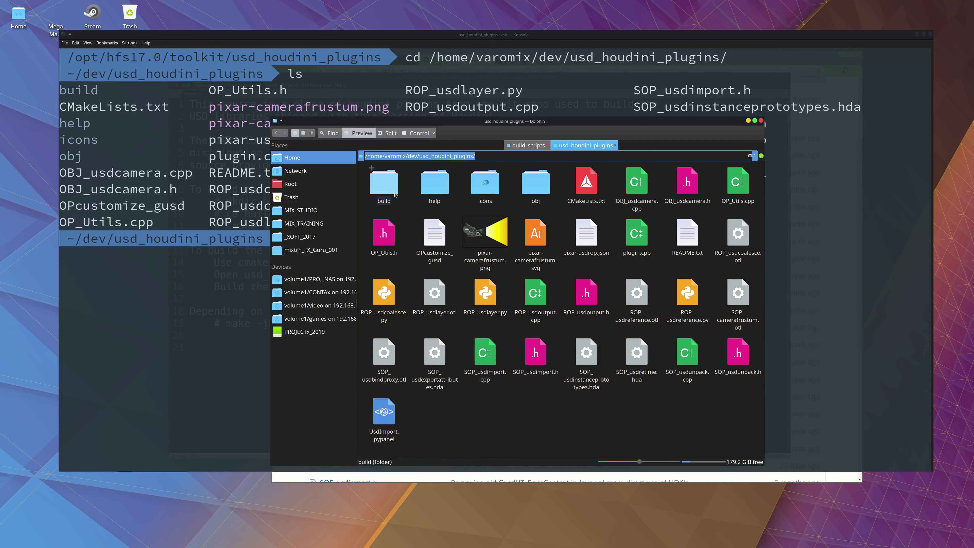
{"action": "key", "text": "shift+Delete"}
{"action": "key", "text": "Return"}
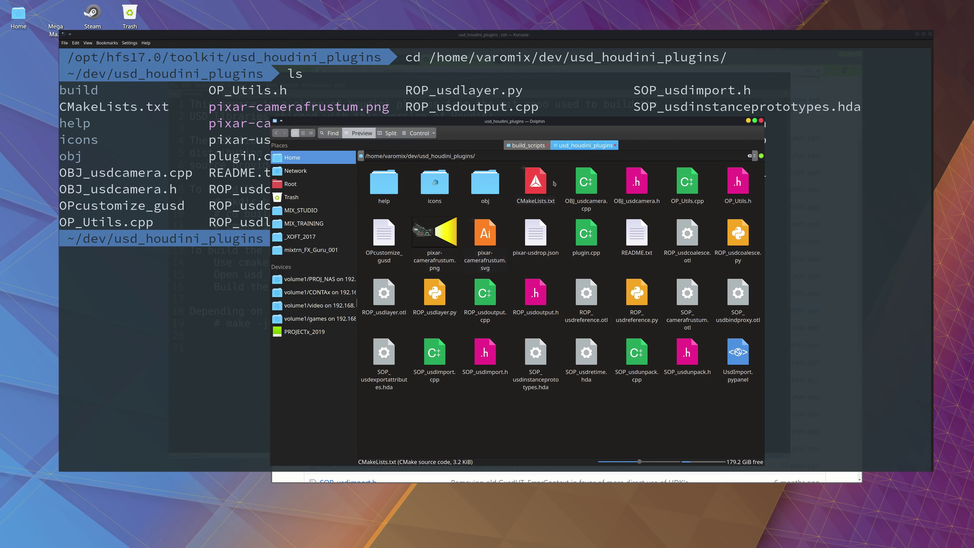
Step: Review the README's 'mkdir build' and 'cd build' lines, then return to Konsole
{"action": "key", "text": "alt+Tab"}
{"action": "key", "text": "alt+Tab"}
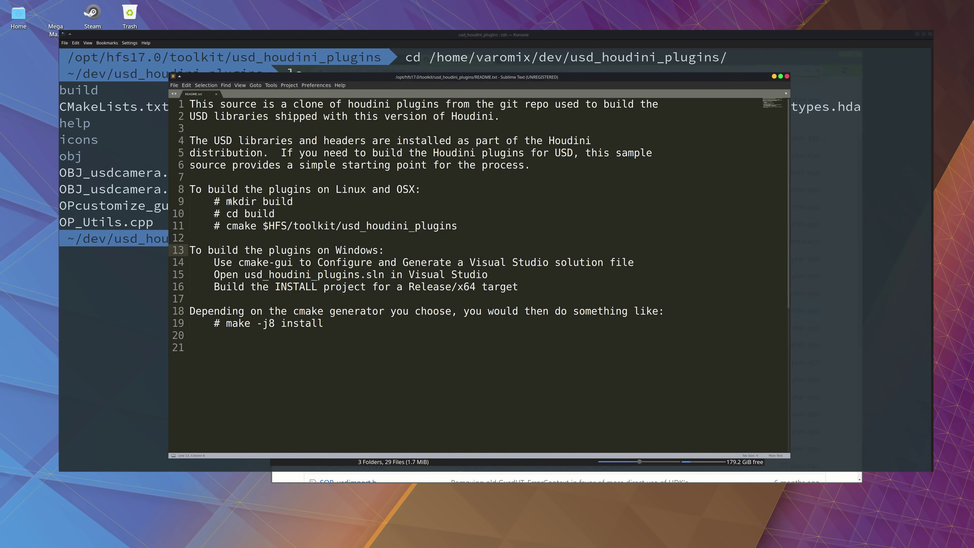
{"action": "left_click_drag", "start_coordinate": [228, 201], "coordinate": [297, 198]}
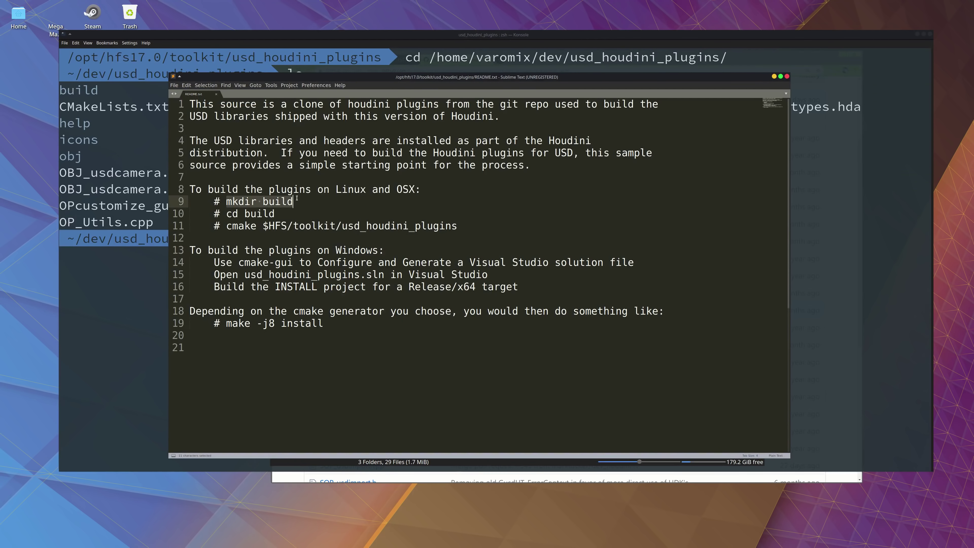
{"action": "left_click_drag", "start_coordinate": [228, 214], "coordinate": [456, 235]}
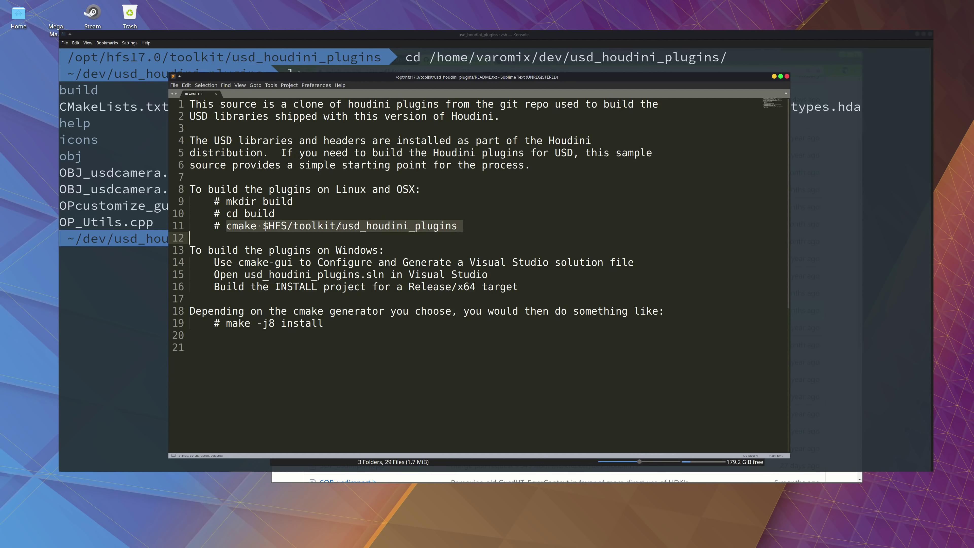
{"action": "left_click_drag", "start_coordinate": [339, 225], "coordinate": [446, 240], "text": "alt"}
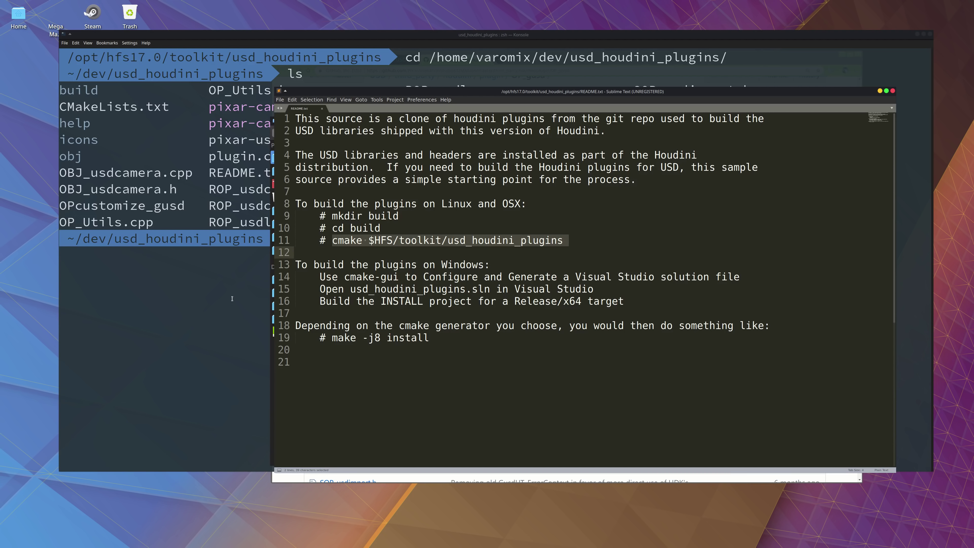
{"action": "key", "text": "alt+Tab"}
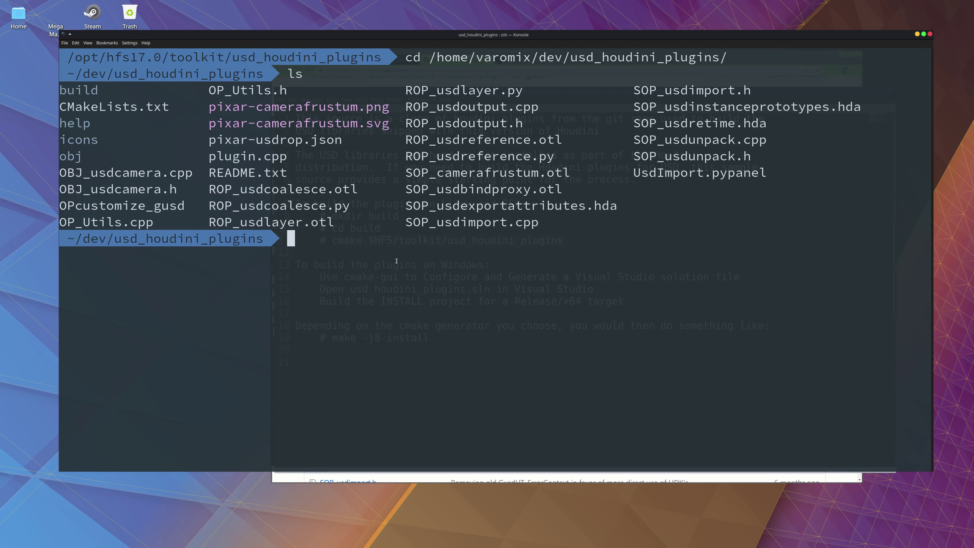
Step: Change directory to /opt/hfs17.0, correcting the typed path with tab completion
{"action": "type", "text": "cd /opt/"}
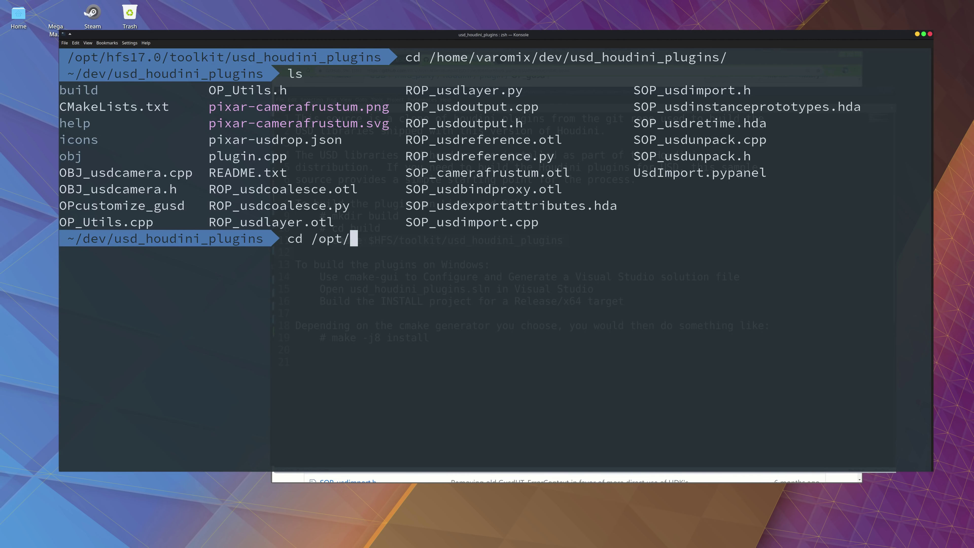
{"action": "type", "text": "h17"}
{"action": "key", "text": "BackSpace"}
{"action": "key", "text": "BackSpace"}
{"action": "key", "text": "Tab"}
{"action": "key", "text": "Tab"}
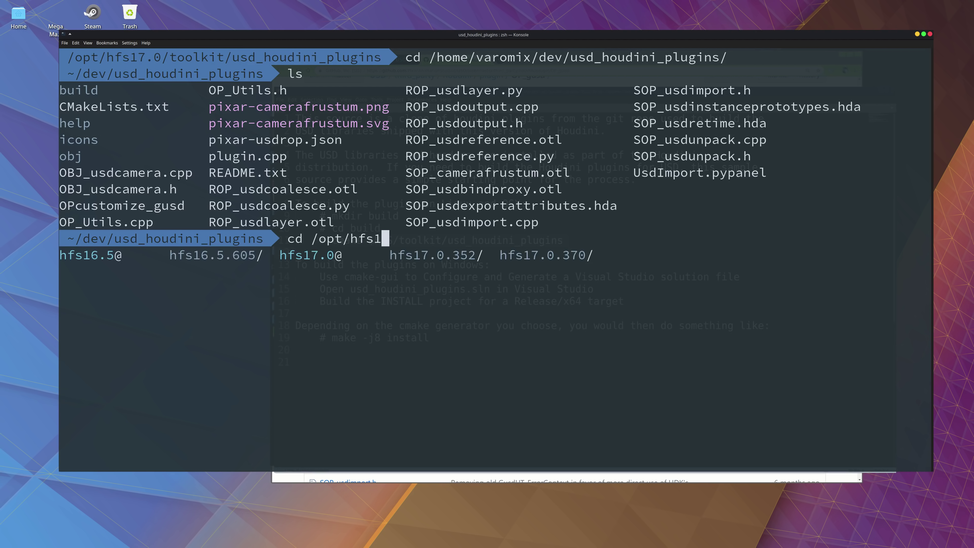
{"action": "type", "text": "7.0"}
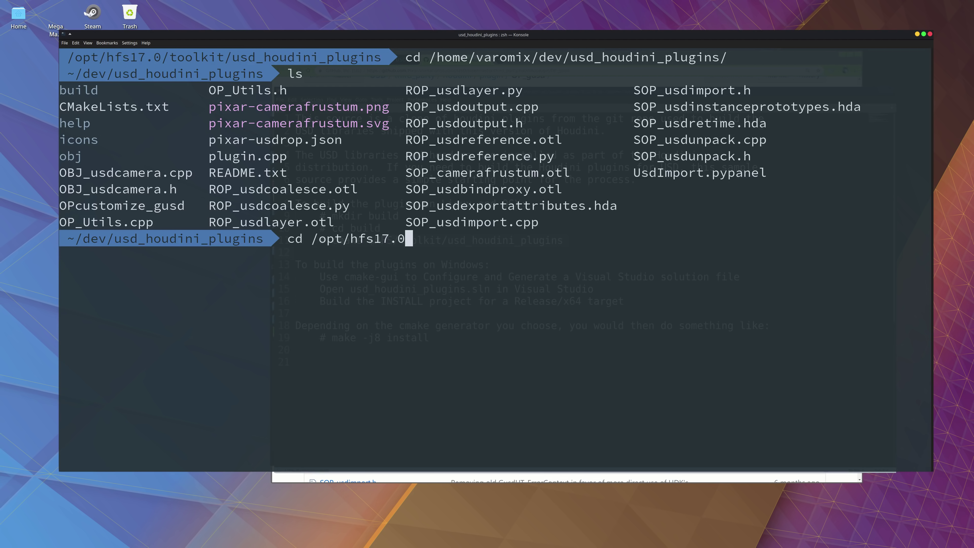
{"action": "key", "text": "BackSpace"}
{"action": "key", "text": "BackSpace"}
{"action": "key", "text": "Return"}
{"action": "key", "text": "Up"}
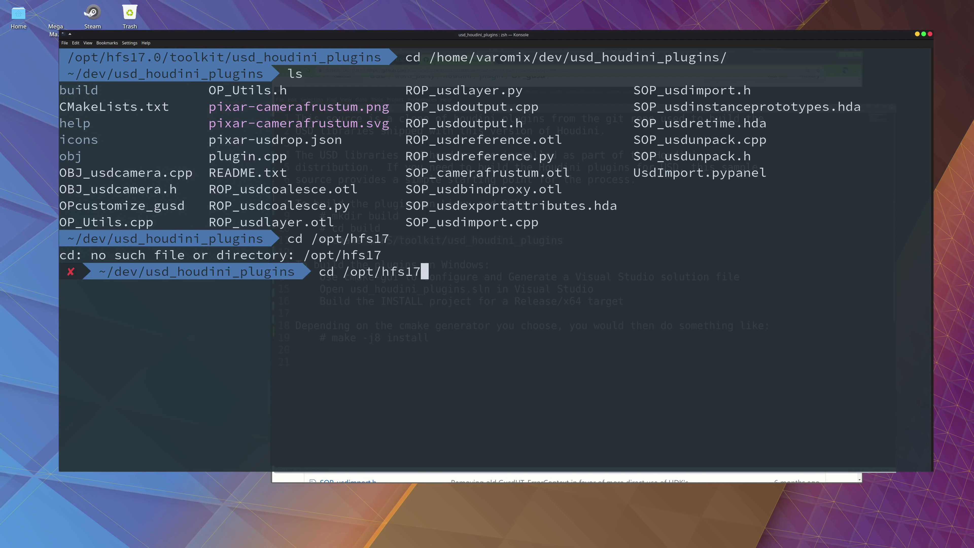
{"action": "type", "text": ".0"}
{"action": "key", "text": "Tab"}
{"action": "key", "text": "Return"}
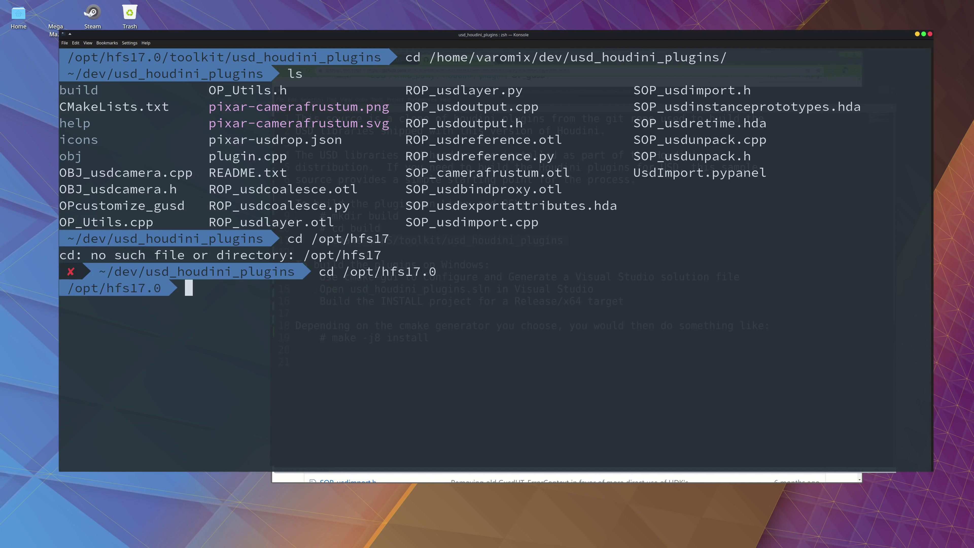
Step: Run 'source houdini_setup' to initialize the Houdini 17.0.370 environment
{"action": "type", "text": "so"}
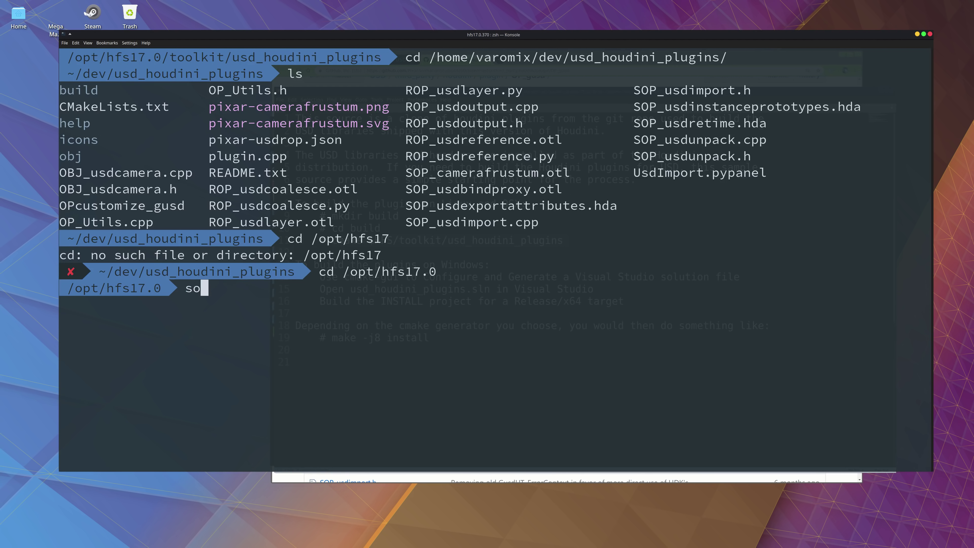
{"action": "type", "text": "urce houdini"}
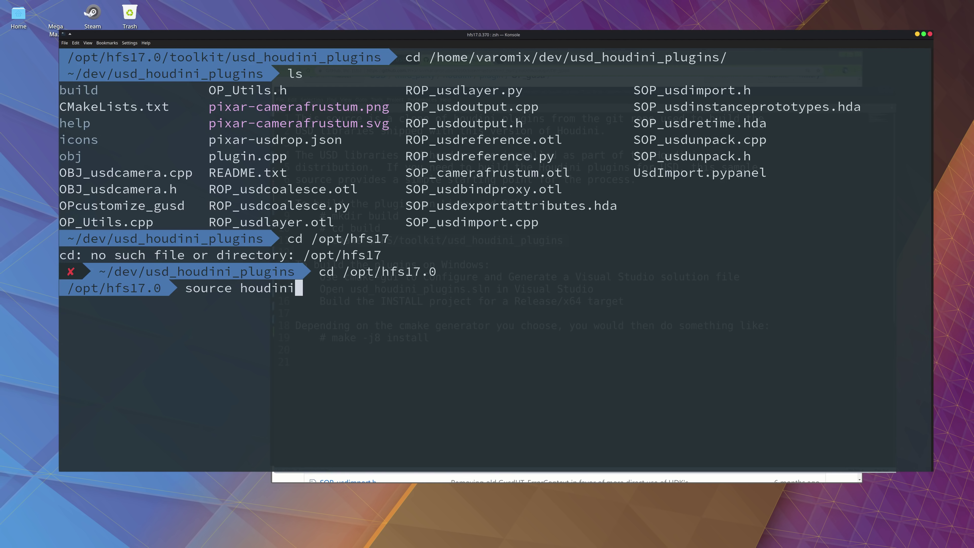
{"action": "type", "text": "_setup"}
{"action": "key", "text": "Return"}
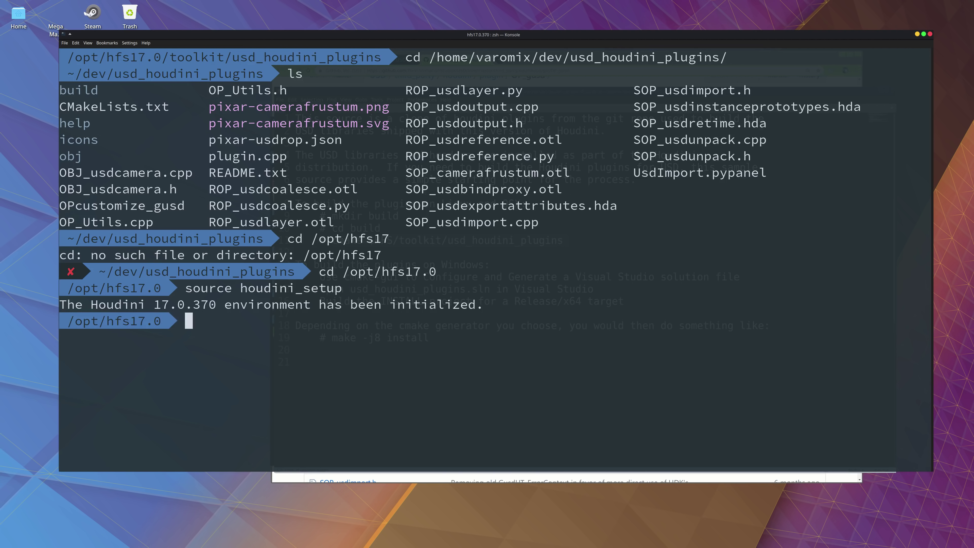
{"action": "triple_click", "coordinate": [268, 310]}
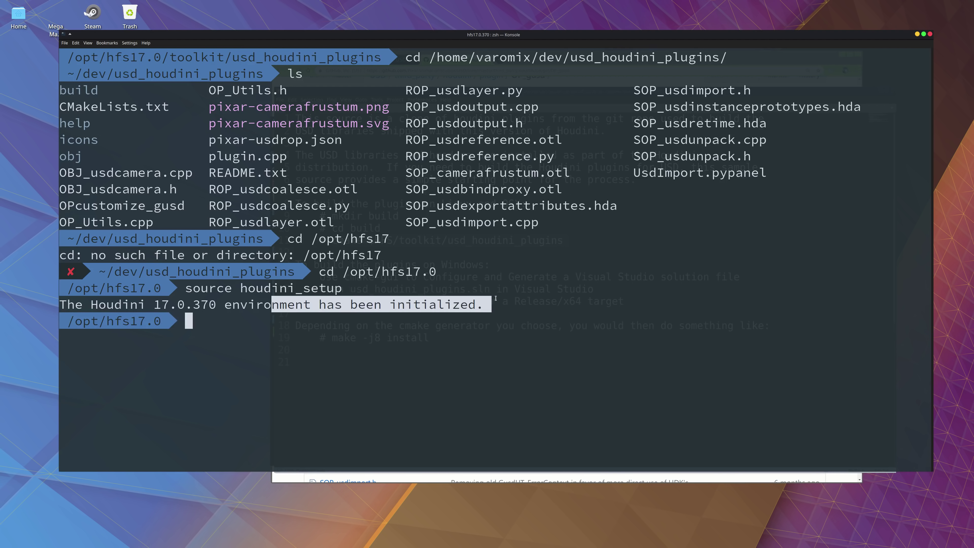
{"action": "left_click", "coordinate": [481, 317]}
Step: Run 'cd -' to return to ~/dev/usd_houdini_plugins
{"action": "type", "text": "houdini"}
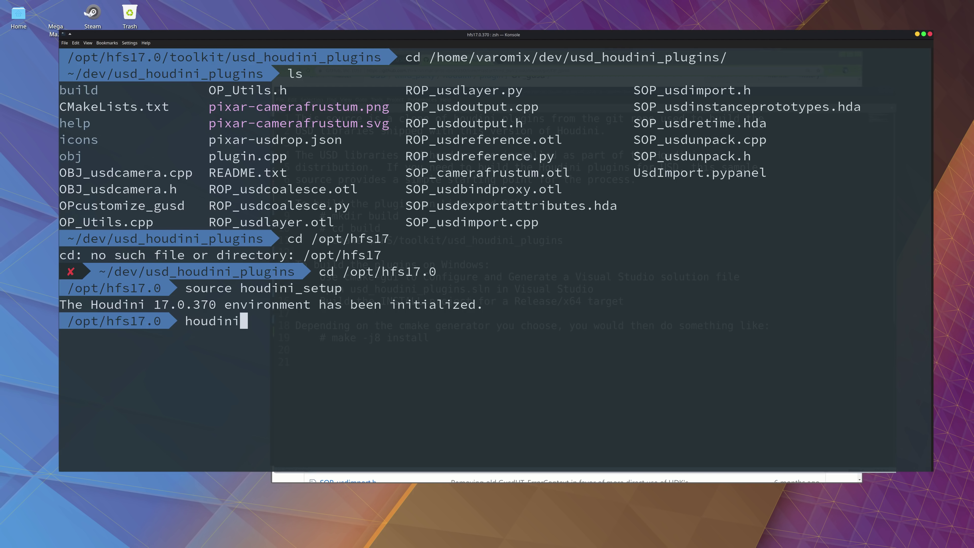
{"action": "key", "text": "BackSpace"}
{"action": "key", "text": "BackSpace"}
{"action": "key", "text": "BackSpace"}
{"action": "key", "text": "BackSpace"}
{"action": "key", "text": "BackSpace"}
{"action": "key", "text": "BackSpace"}
{"action": "key", "text": "BackSpace"}
{"action": "type", "text": "cd -"}
{"action": "key", "text": "Return"}
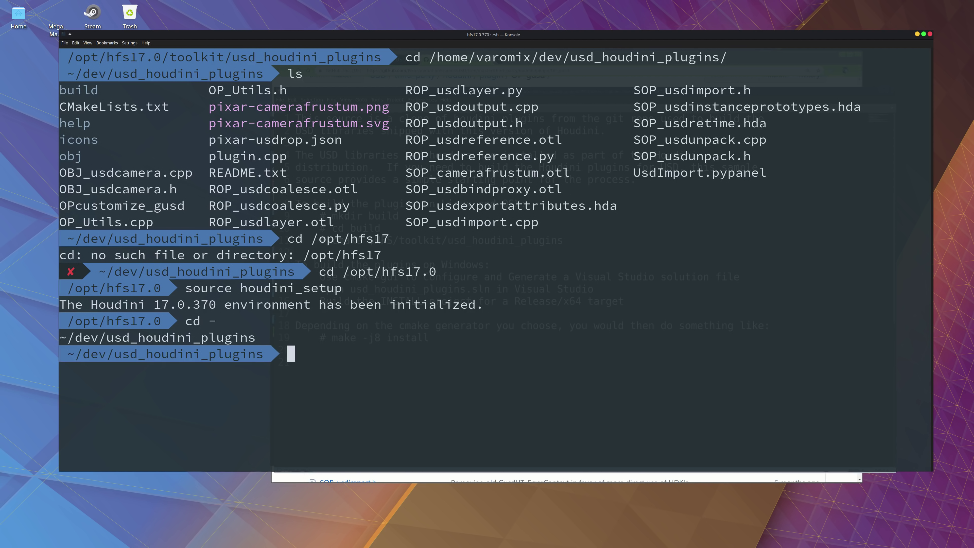
{"action": "left_click_drag", "start_coordinate": [98, 354], "coordinate": [217, 357]}
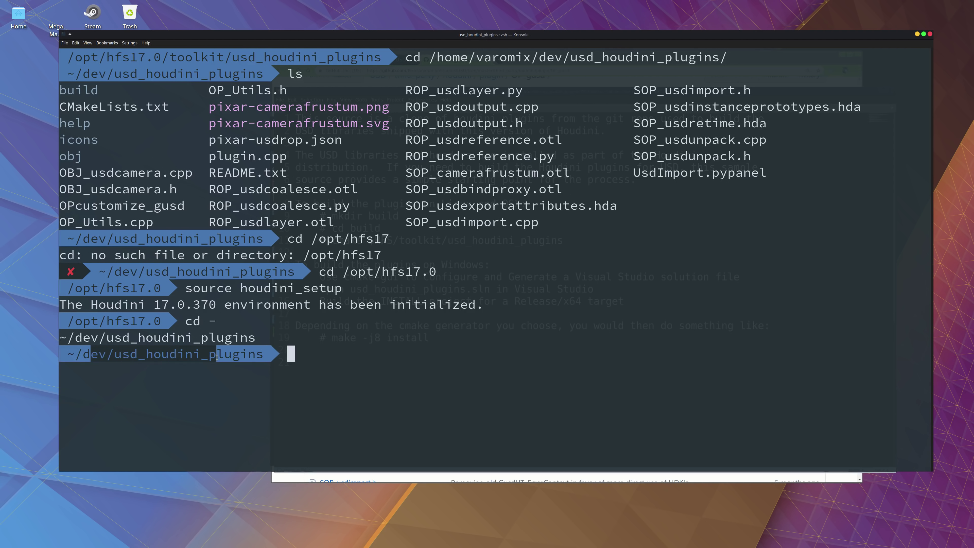
{"action": "left_click", "coordinate": [301, 362]}
Step: List usd_houdini_plugins, then create a build folder and move into it
{"action": "type", "text": "ls"}
{"action": "key", "text": "Return"}
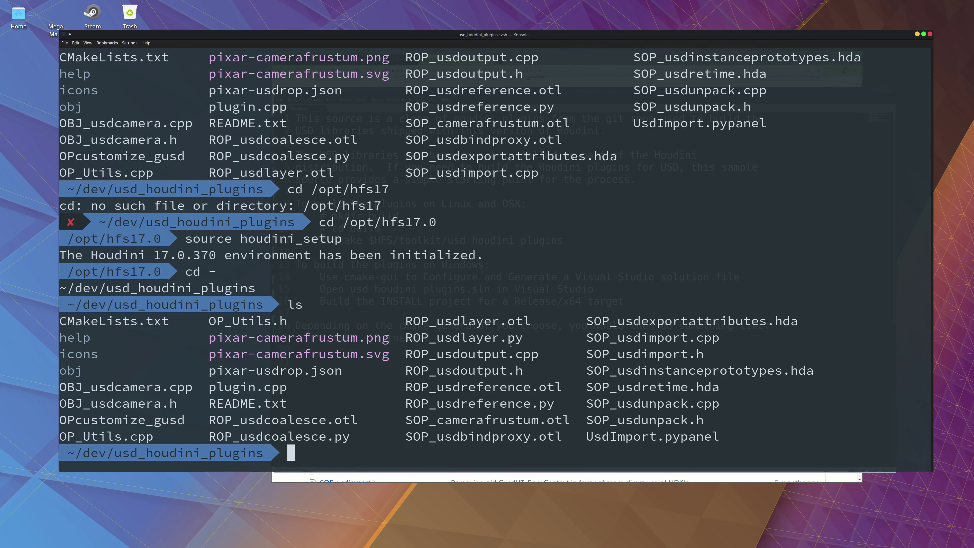
{"action": "type", "text": "mkdir build"}
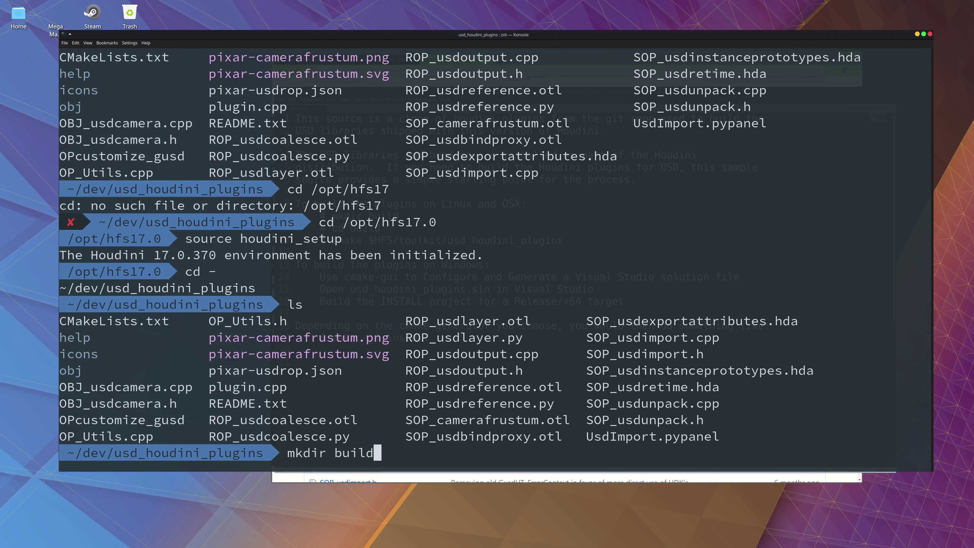
{"action": "key", "text": "Return"}
{"action": "type", "text": "cd bu"}
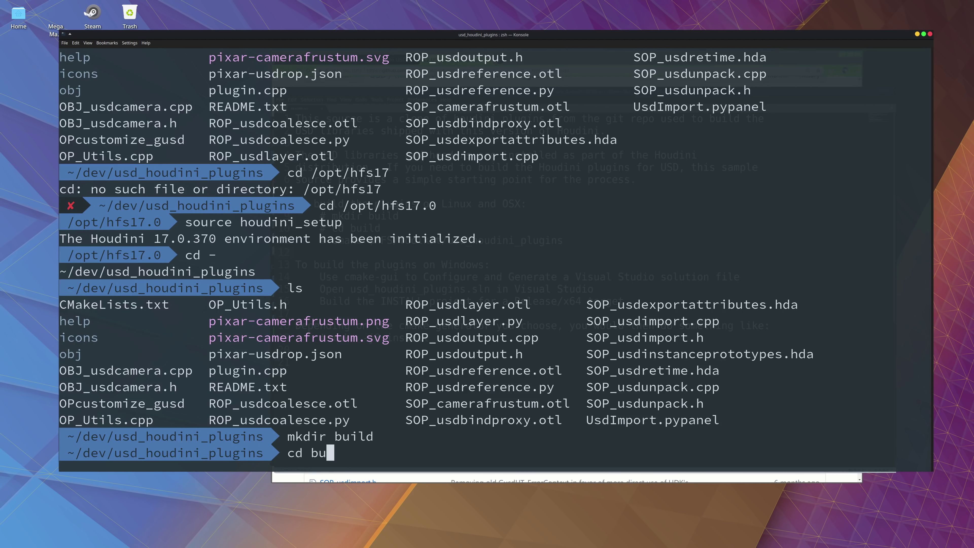
{"action": "key", "text": "Tab"}
{"action": "key", "text": "Return"}
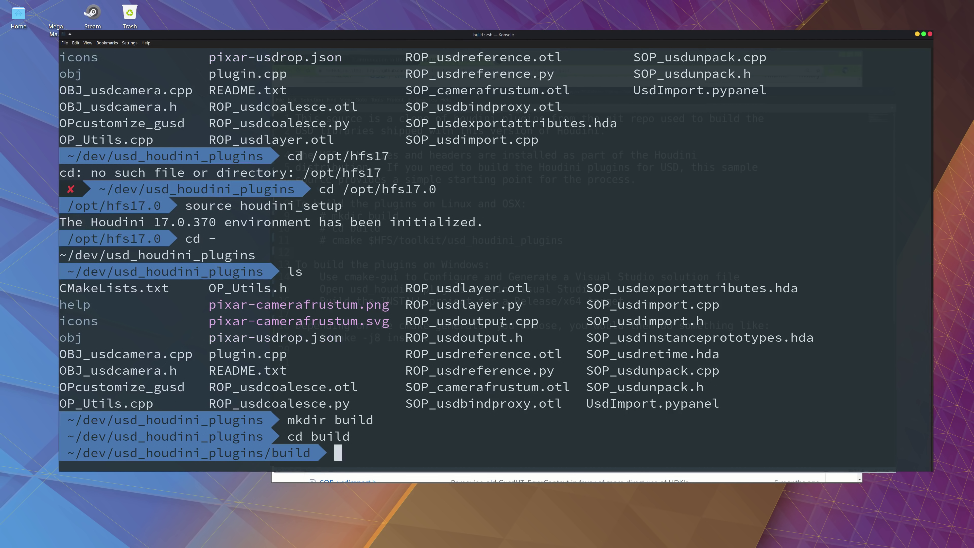
Step: Check the cmake path on README line 11, then clear the terminal
{"action": "key", "text": "alt+Tab"}
{"action": "left_click_drag", "start_coordinate": [368, 240], "coordinate": [563, 241]}
{"action": "key", "text": "alt+Tab"}
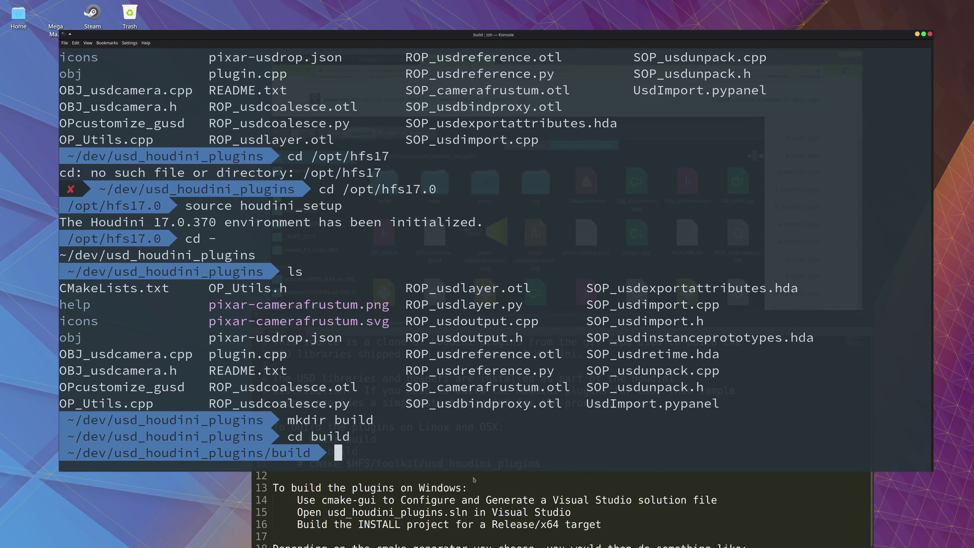
{"action": "key", "text": "ctrl+l"}
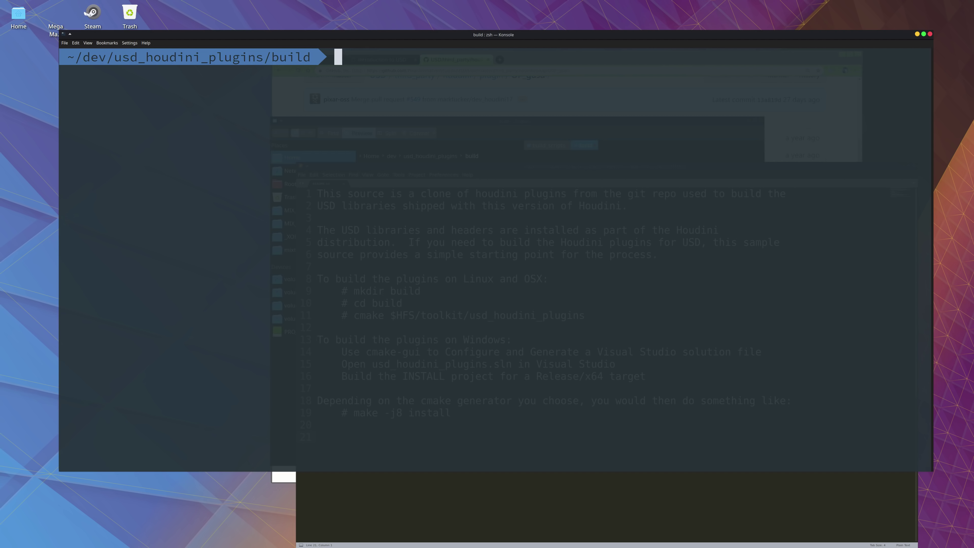
Step: Run 'cmake ..' in the build folder, checking the README's $HFS/toolkit/usd_houdini_plugins path first
{"action": "type", "text": "cmake .."}
{"action": "left_click", "coordinate": [429, 511]}
{"action": "left_click_drag", "start_coordinate": [393, 318], "coordinate": [591, 312]}
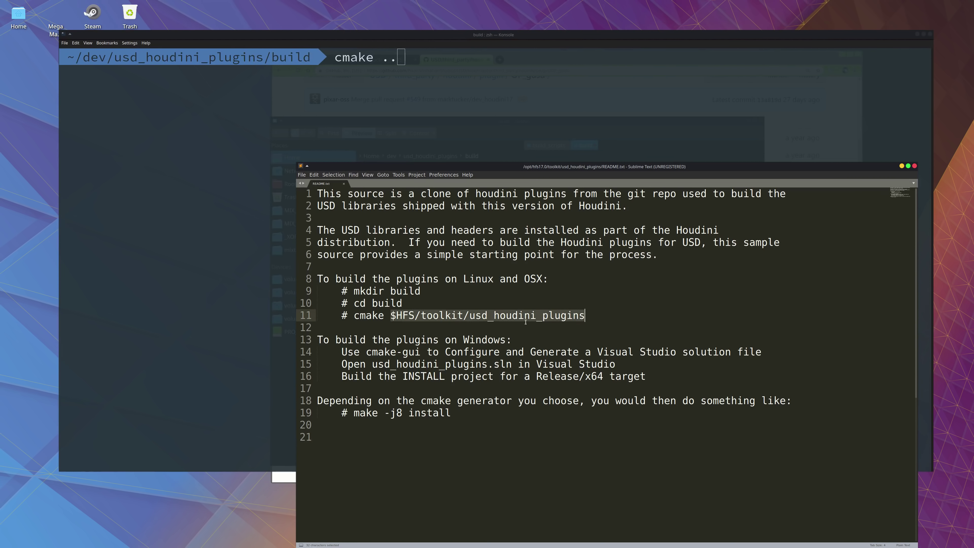
{"action": "left_click_drag", "start_coordinate": [263, 58], "coordinate": [108, 142]}
{"action": "scroll", "coordinate": [428, 137], "scroll_direction": "down", "scroll_amount": 2}
{"action": "scroll", "coordinate": [429, 98], "scroll_direction": "up", "scroll_amount": 2}
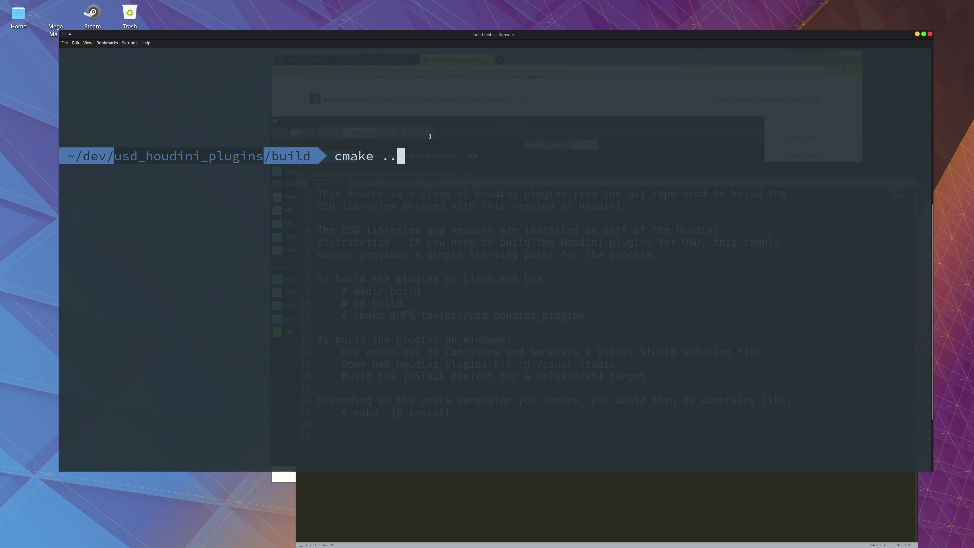
{"action": "scroll", "coordinate": [428, 137], "scroll_direction": "down", "scroll_amount": 1}
{"action": "left_click", "coordinate": [418, 105]}
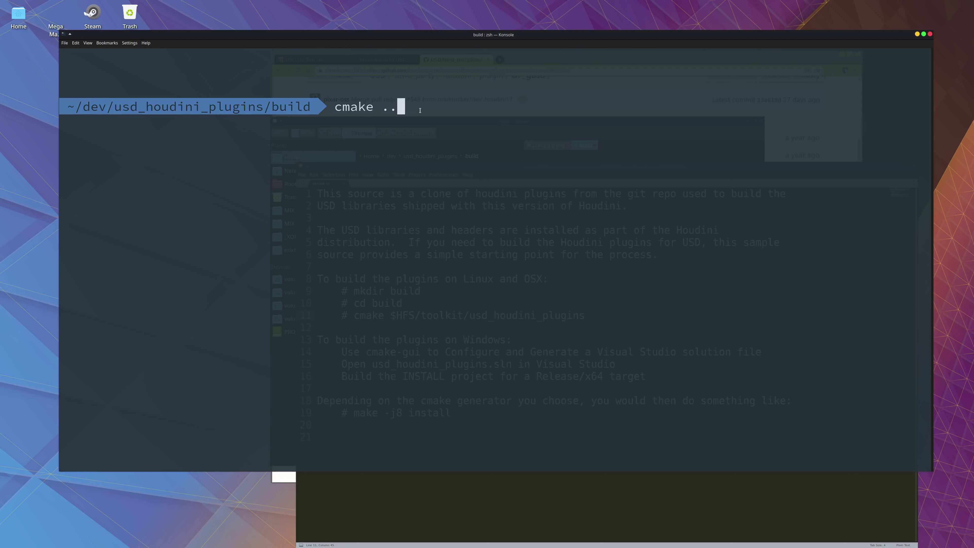
{"action": "key", "text": "Return"}
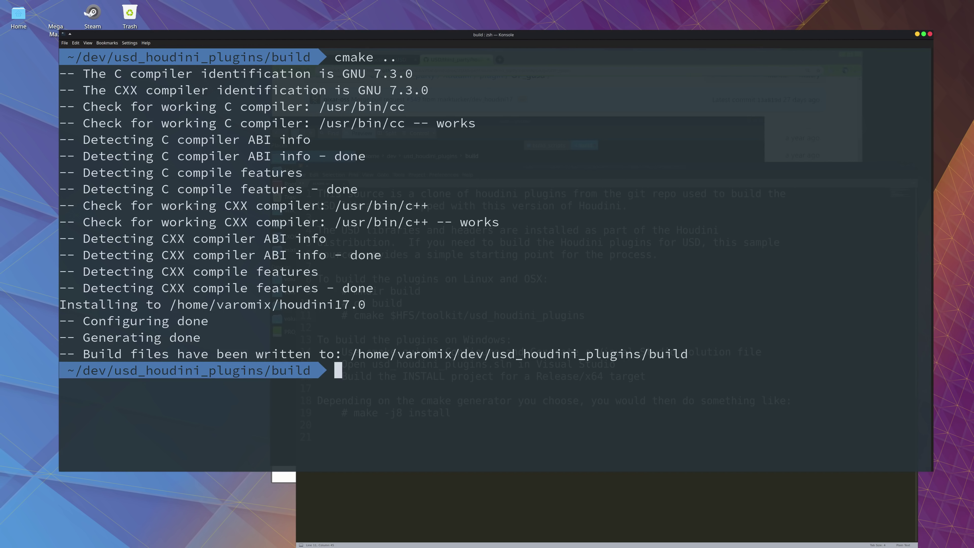
Step: Run 'make -j32 install' and check the houdini17.0 install paths in the output
{"action": "type", "text": "make -j32 install"}
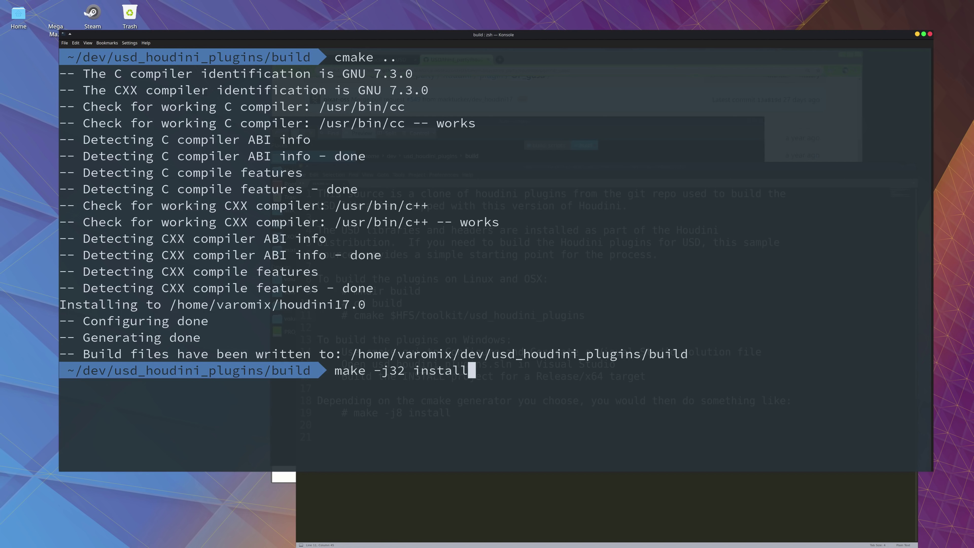
{"action": "key", "text": "Return"}
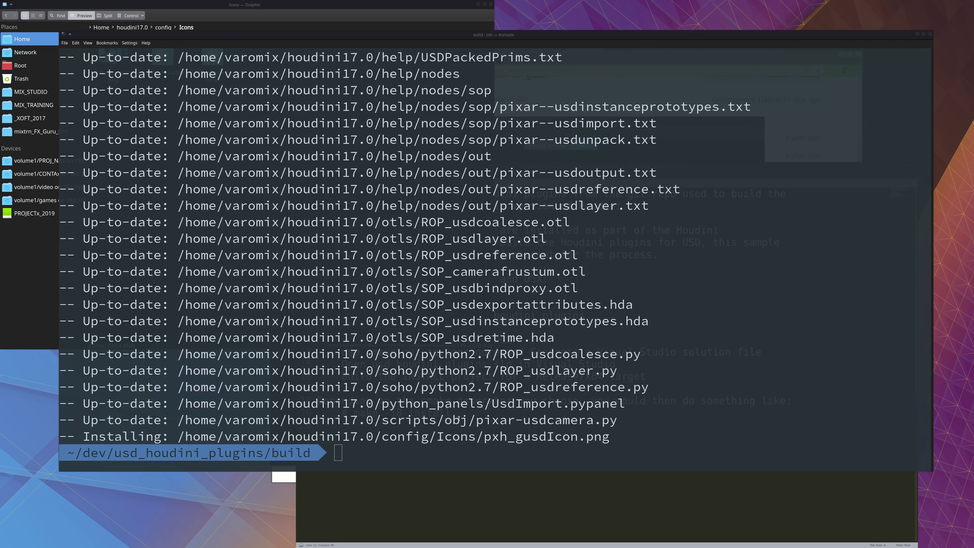
{"action": "scroll", "coordinate": [460, 250], "scroll_direction": "up", "scroll_amount": 1}
{"action": "scroll", "coordinate": [460, 249], "scroll_direction": "down", "scroll_amount": 1}
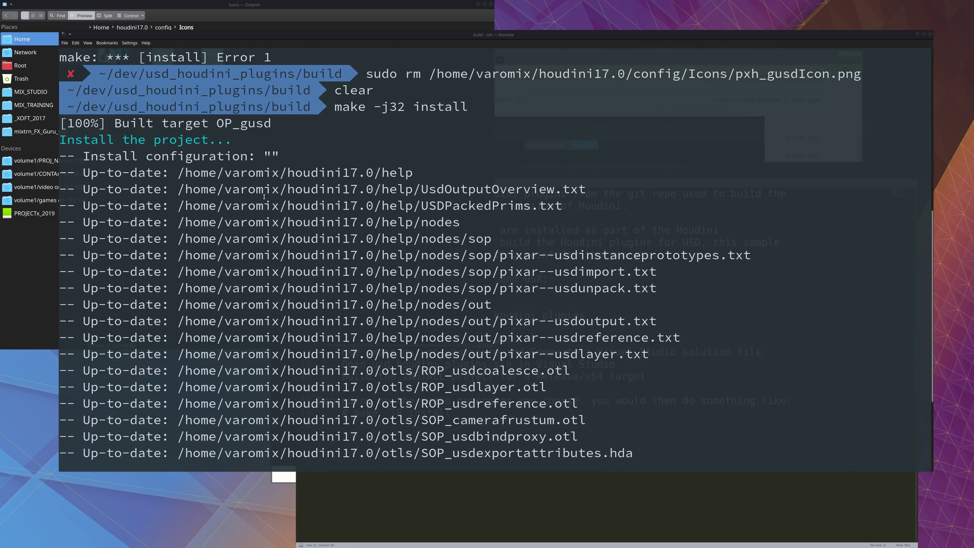
{"action": "left_click_drag", "start_coordinate": [232, 172], "coordinate": [480, 344]}
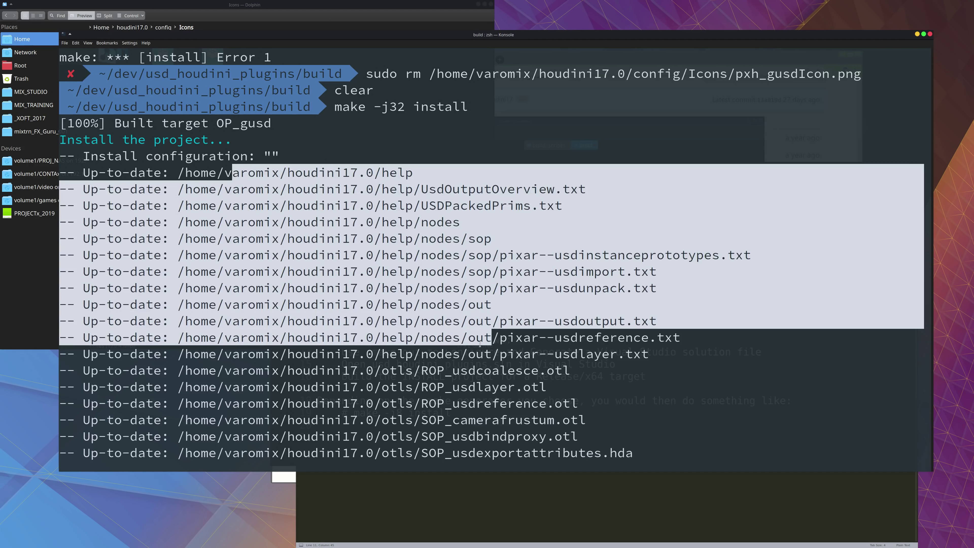
{"action": "left_click", "coordinate": [327, 277]}
{"action": "left_click_drag", "start_coordinate": [375, 273], "coordinate": [288, 272]}
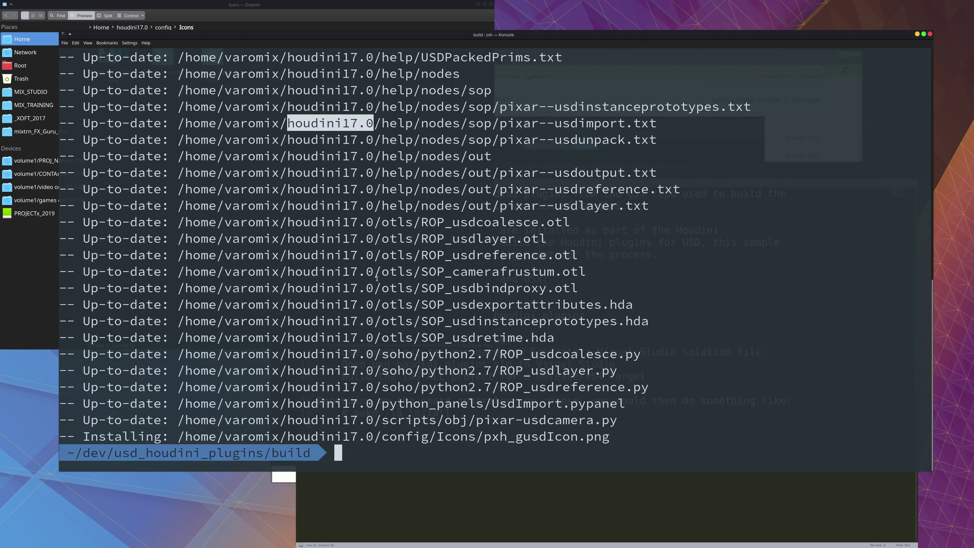
{"action": "left_click_drag", "start_coordinate": [280, 304], "coordinate": [371, 304]}
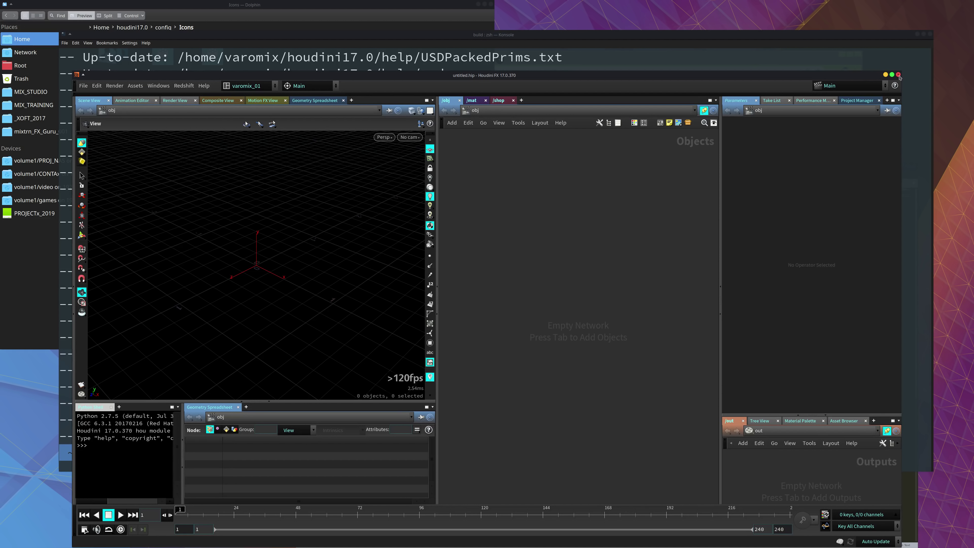
Step: Maximize the Houdini window and create a geo1 Geometry object from the Tab menu
{"action": "left_click", "coordinate": [897, 75]}
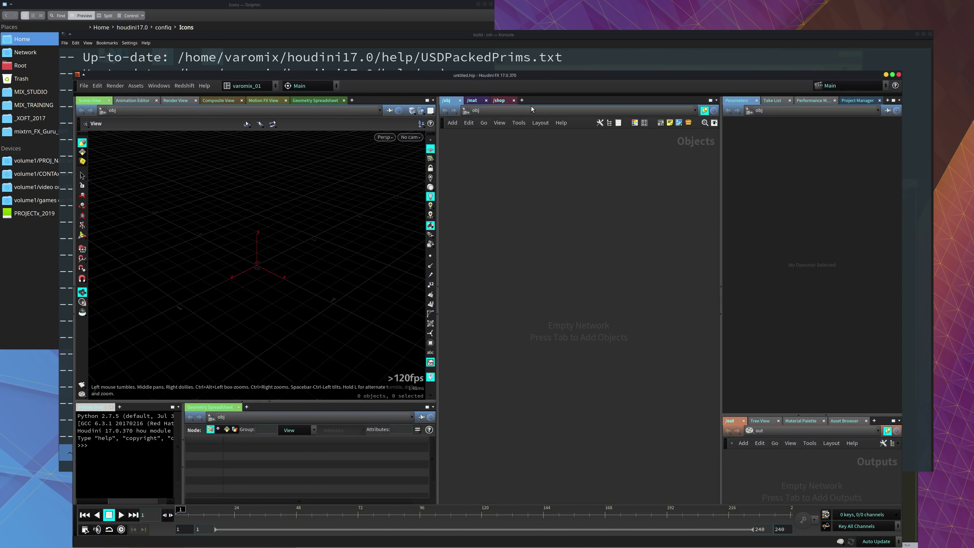
{"action": "double_click", "coordinate": [546, 78]}
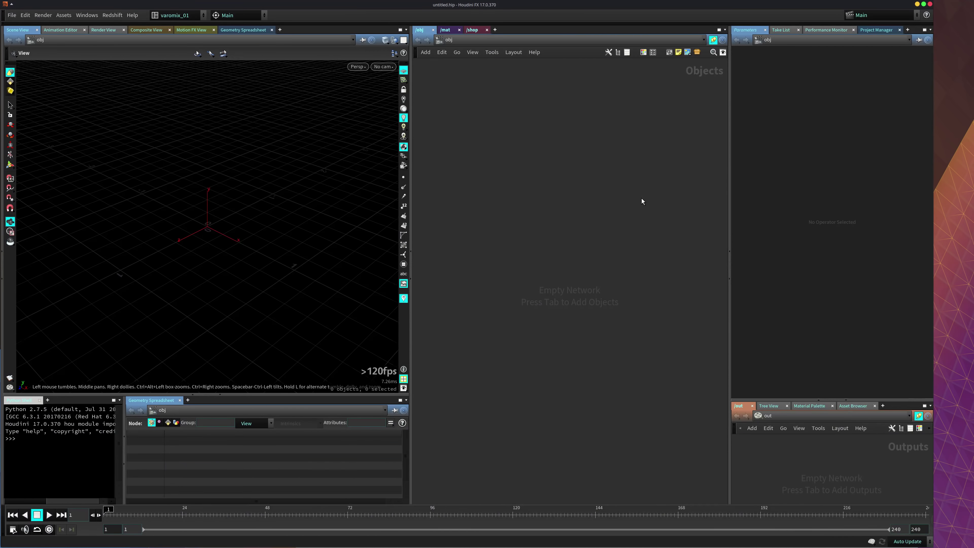
{"action": "key", "text": "Tab"}
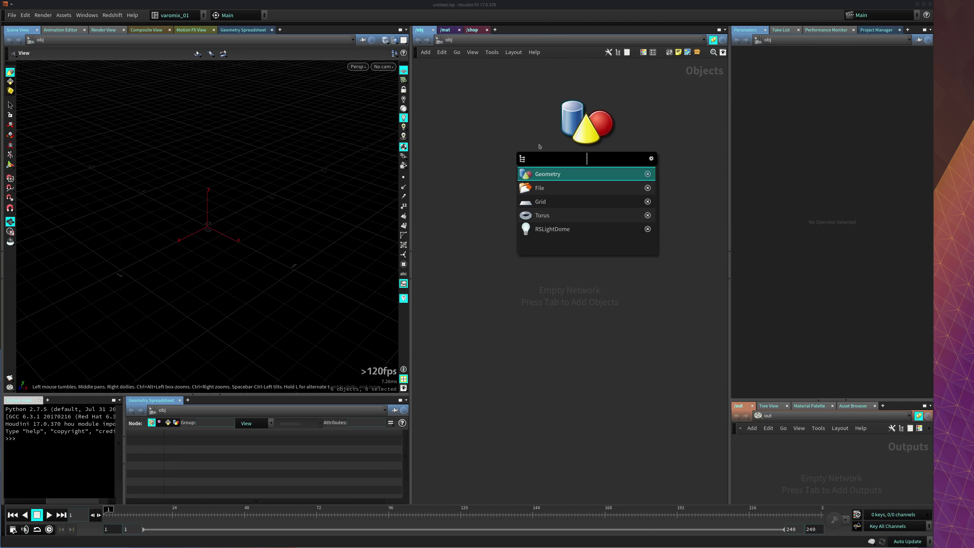
{"action": "type", "text": "geo"}
{"action": "key", "text": "Return"}
Step: Place geo1, dive inside it and add a usdimport1 USD Import node
{"action": "left_click", "coordinate": [540, 145]}
{"action": "left_click_drag", "start_coordinate": [539, 145], "coordinate": [540, 191]}
{"action": "key", "text": "i"}
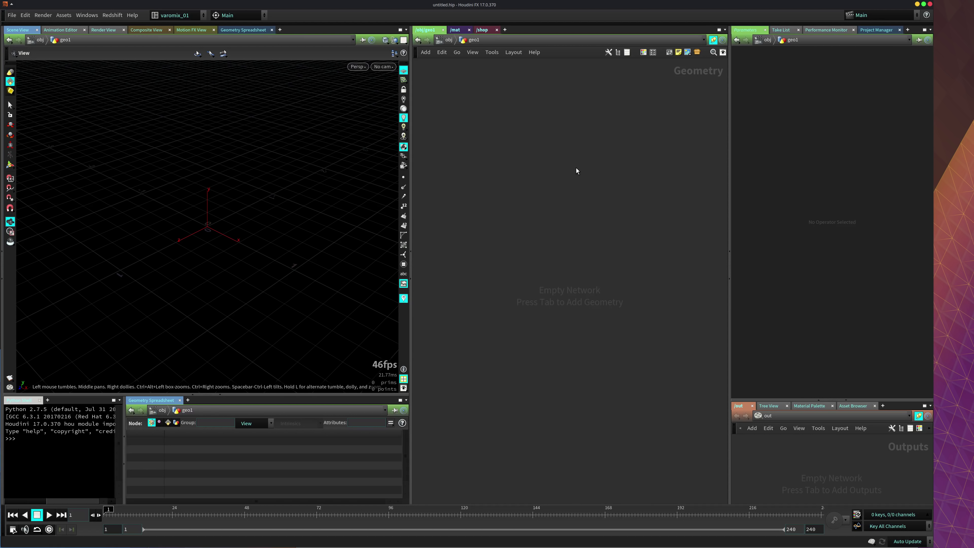
{"action": "key", "text": "Tab"}
{"action": "type", "text": "usd"}
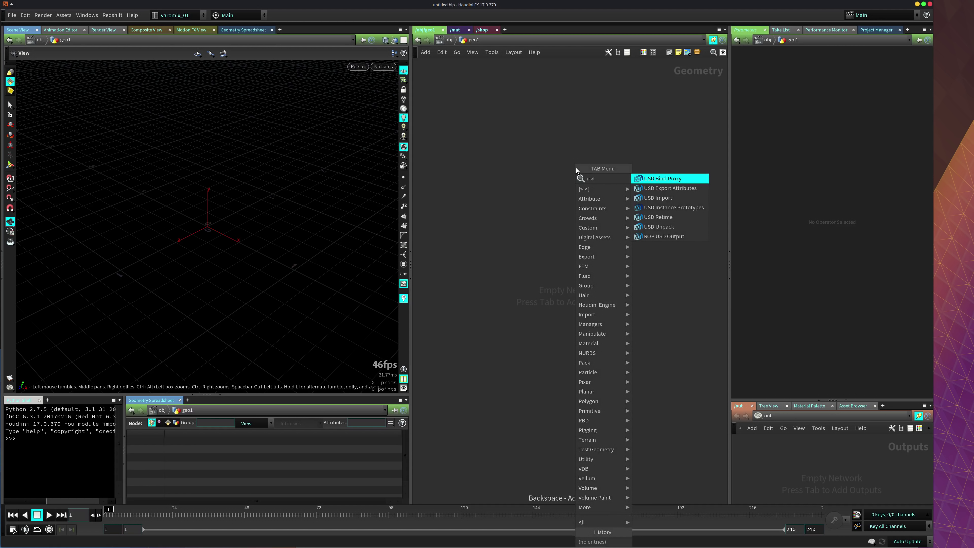
{"action": "left_click", "coordinate": [671, 199]}
{"action": "left_click", "coordinate": [578, 172]}
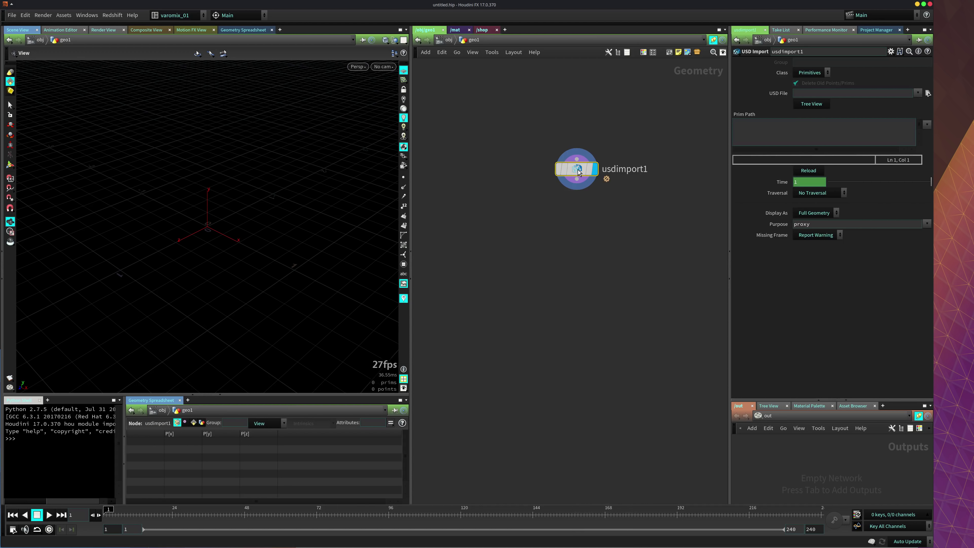
{"action": "left_click_drag", "start_coordinate": [578, 171], "coordinate": [568, 197]}
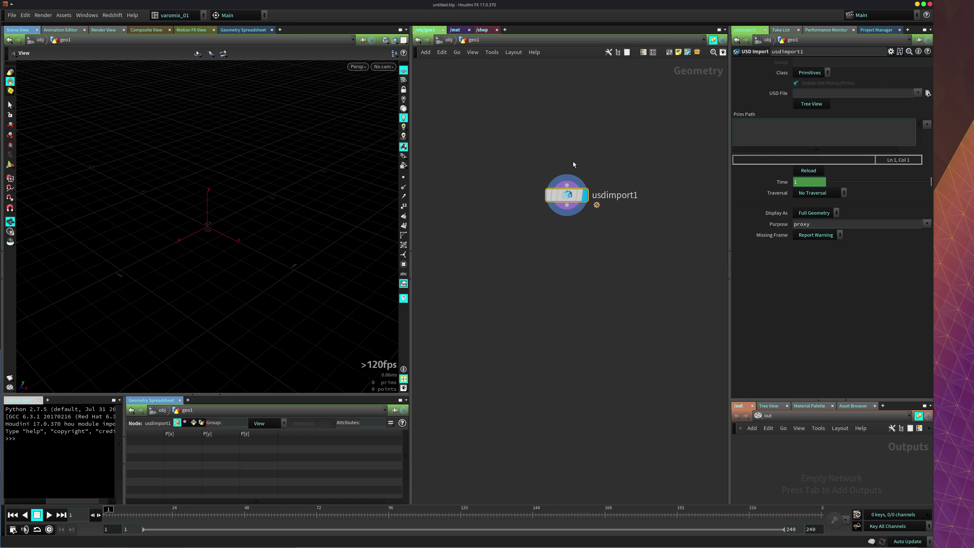
Step: Set usdimport1's USD File to Kitchen_set.usd from the recent files list
{"action": "left_click", "coordinate": [917, 93]}
{"action": "left_click", "coordinate": [943, 103]}
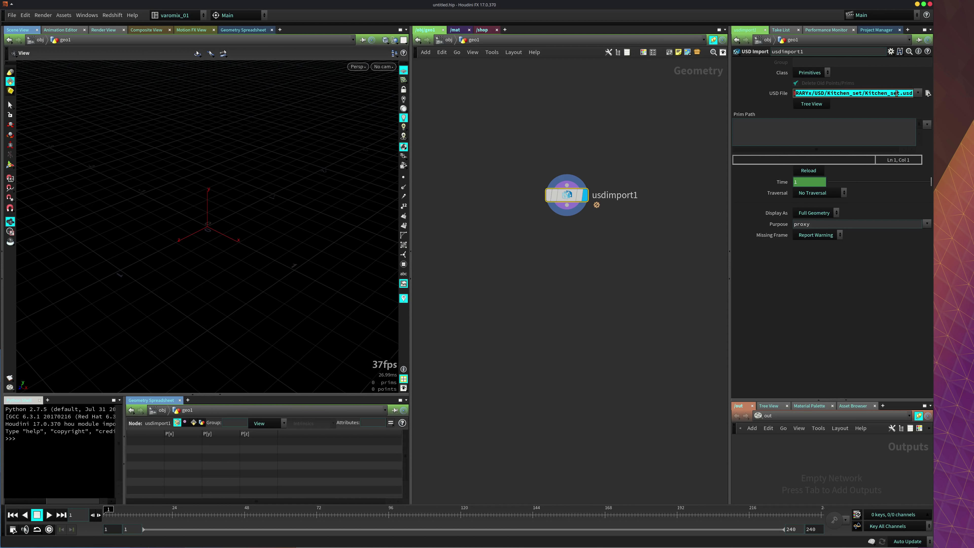
{"action": "left_click_drag", "start_coordinate": [861, 92], "coordinate": [914, 93]}
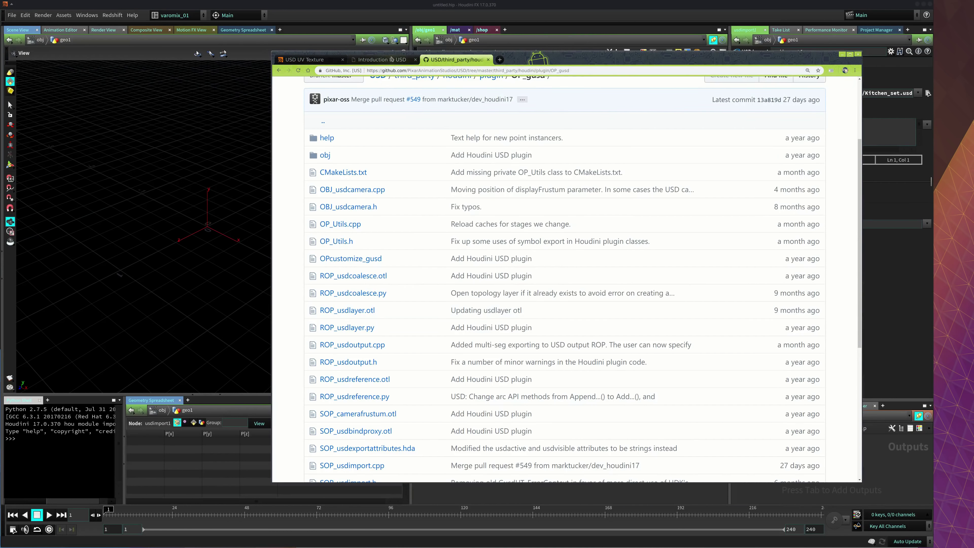
Step: View Pixar's USD Downloads and Videos page in Chrome, then return to Houdini
{"action": "left_click", "coordinate": [381, 60]}
{"action": "left_click", "coordinate": [766, 96]}
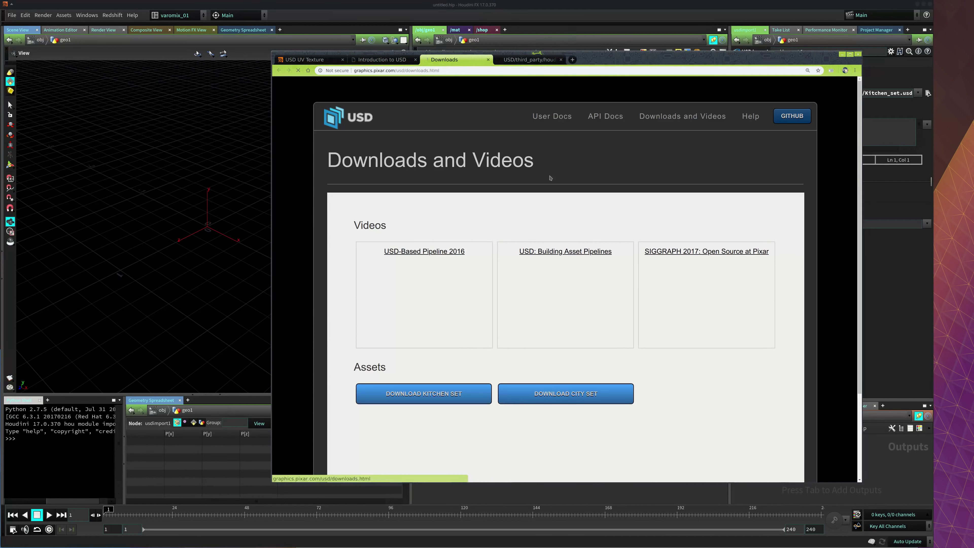
{"action": "scroll", "coordinate": [441, 287], "scroll_direction": "down", "scroll_amount": 3}
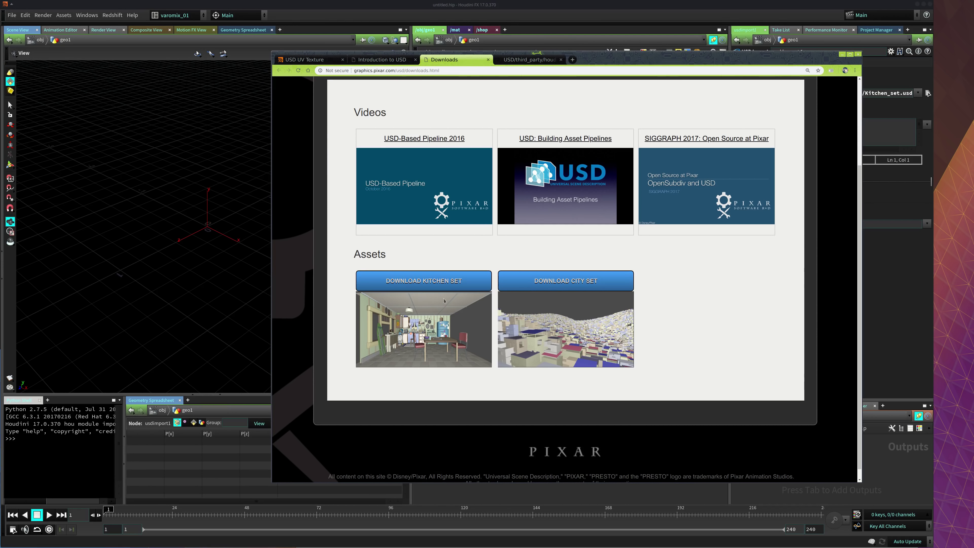
{"action": "left_click", "coordinate": [527, 14]}
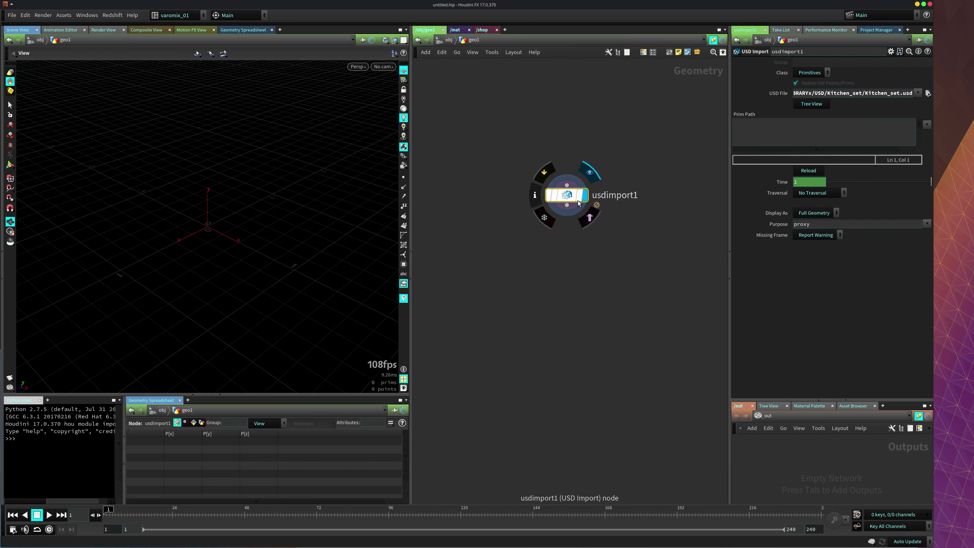
Step: Open usdimport1's Usd Tree View window and resize it beside the viewport
{"action": "left_click_drag", "start_coordinate": [250, 207], "coordinate": [289, 213]}
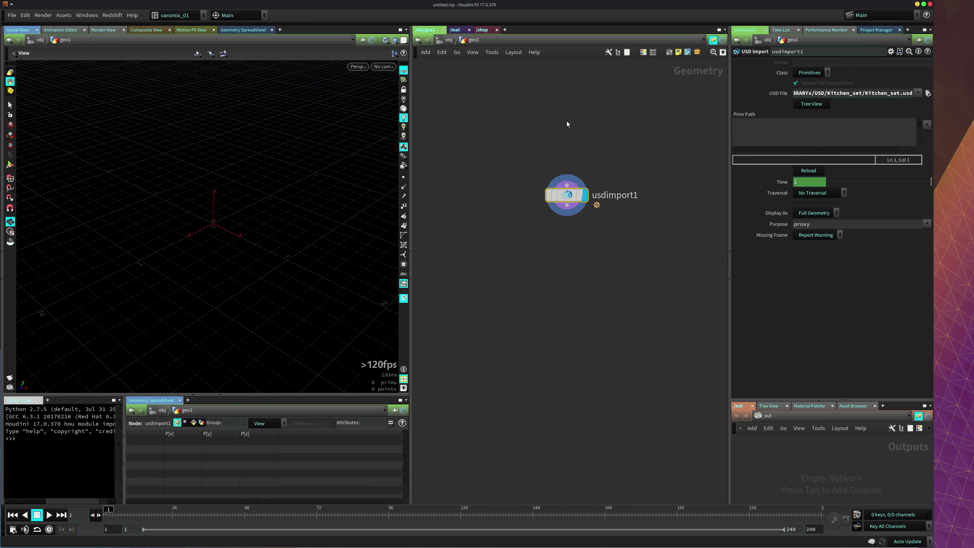
{"action": "left_click", "coordinate": [928, 126]}
{"action": "left_click", "coordinate": [825, 128]}
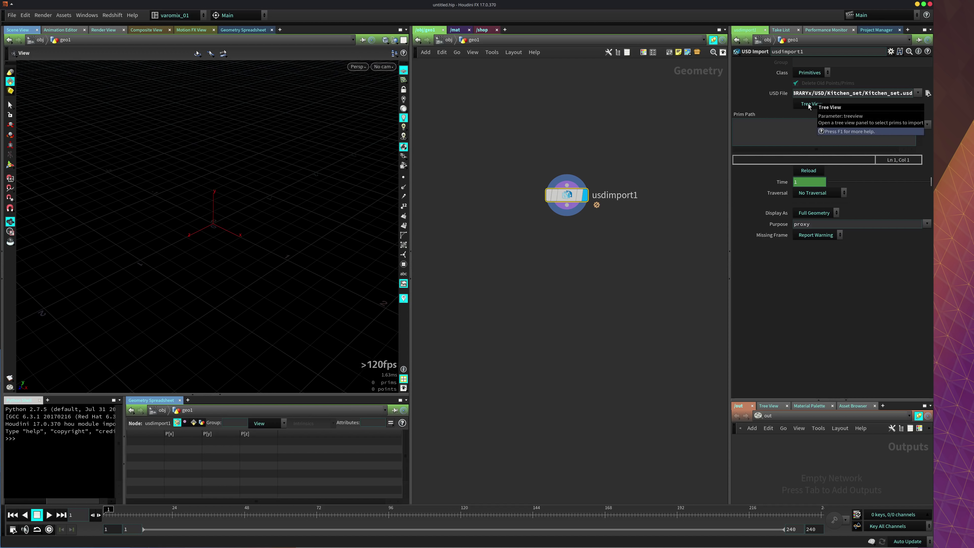
{"action": "left_click", "coordinate": [811, 105]}
{"action": "left_click_drag", "start_coordinate": [421, 273], "coordinate": [446, 79]}
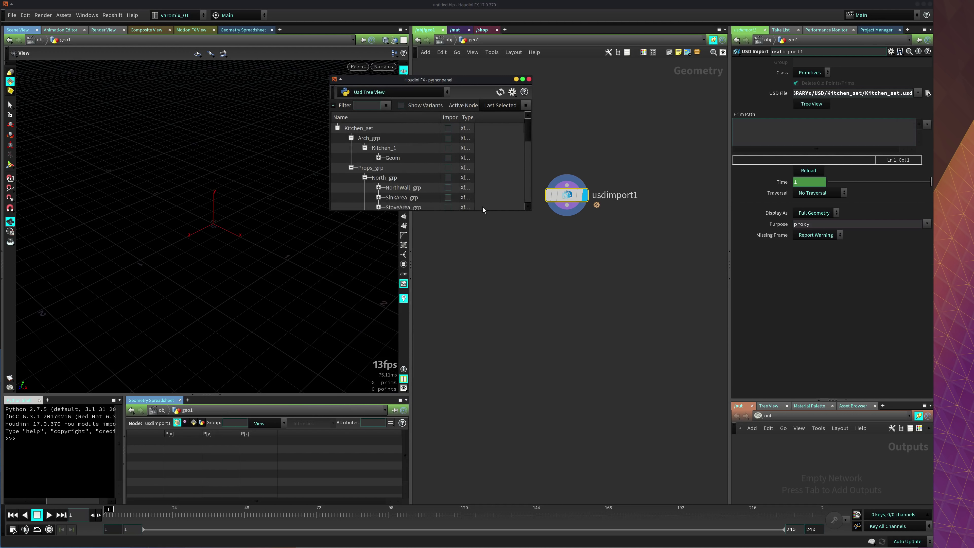
{"action": "left_click_drag", "start_coordinate": [532, 211], "coordinate": [591, 347]}
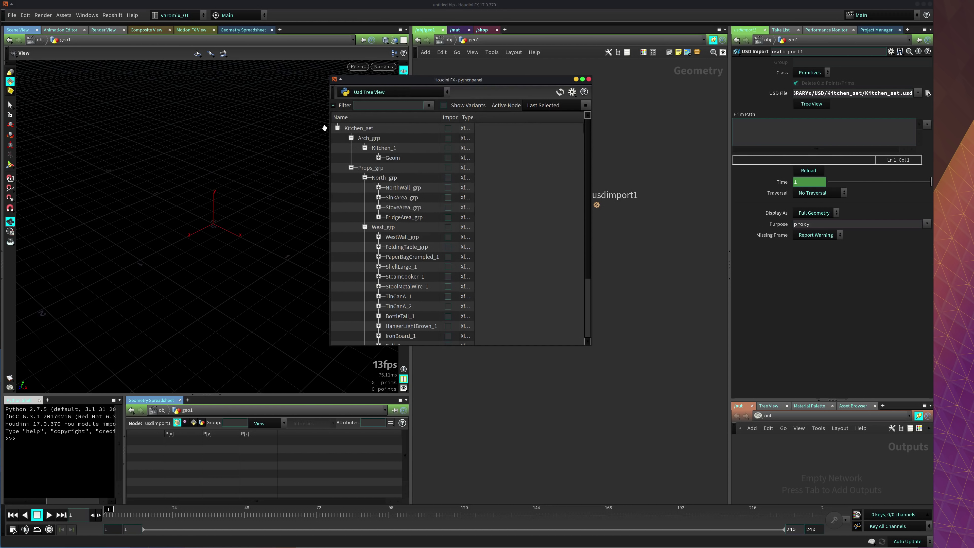
{"action": "mouse_move", "coordinate": [475, 117]}
{"action": "left_mouse_down"}
{"action": "mouse_move", "coordinate": [498, 117]}
{"action": "mouse_move", "coordinate": [477, 118]}
{"action": "left_mouse_up"}
{"action": "left_click_drag", "start_coordinate": [418, 79], "coordinate": [541, 130]}
Step: Mark Kitchen_set for import and orbit around the loaded kitchen geometry
{"action": "left_click", "coordinate": [581, 179]}
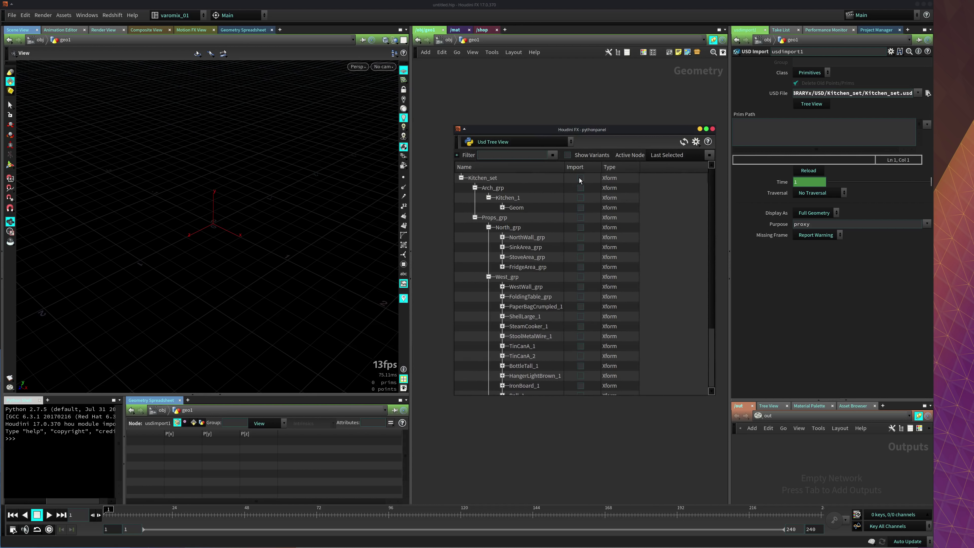
{"action": "left_click_drag", "start_coordinate": [308, 219], "coordinate": [199, 261]}
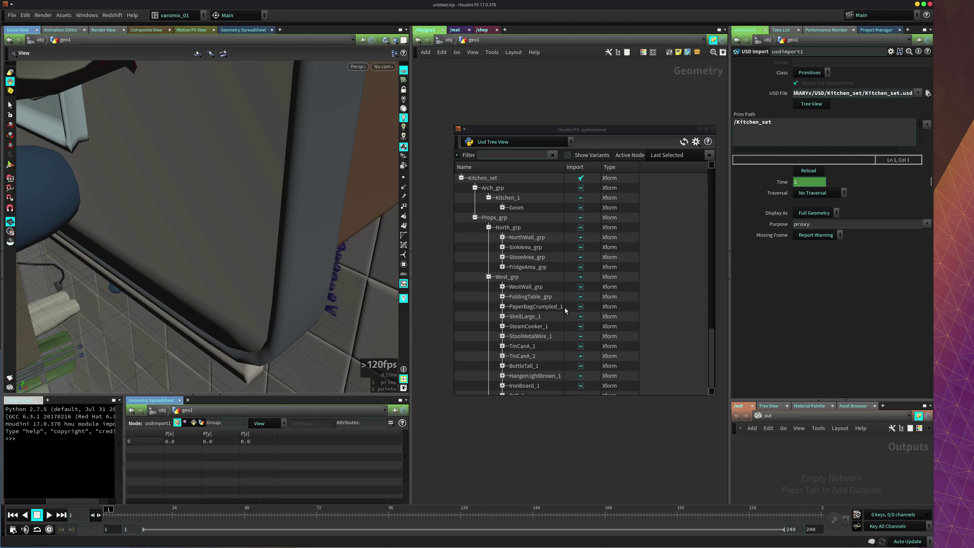
{"action": "left_click_drag", "start_coordinate": [324, 256], "coordinate": [342, 270]}
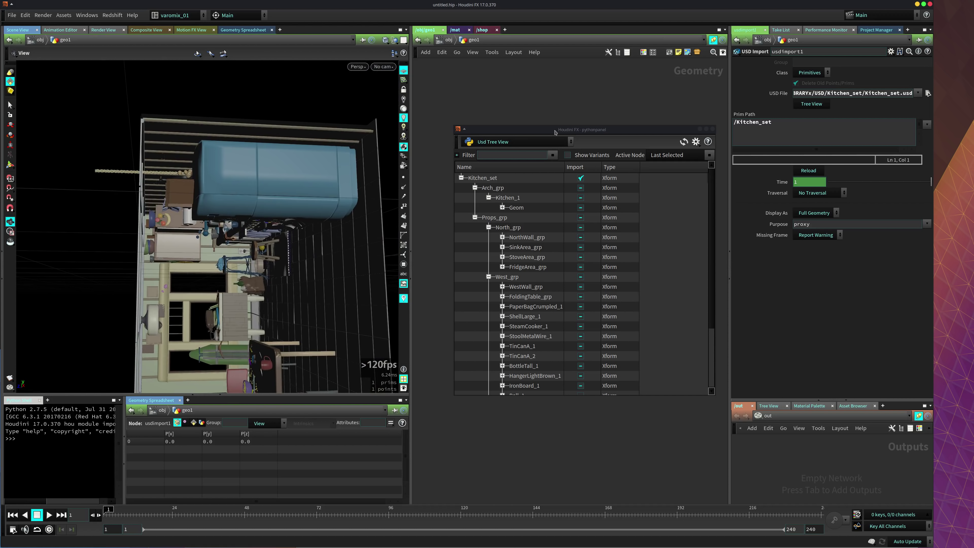
{"action": "left_click_drag", "start_coordinate": [555, 130], "coordinate": [724, 193]}
{"action": "left_click_drag", "start_coordinate": [566, 195], "coordinate": [523, 162]}
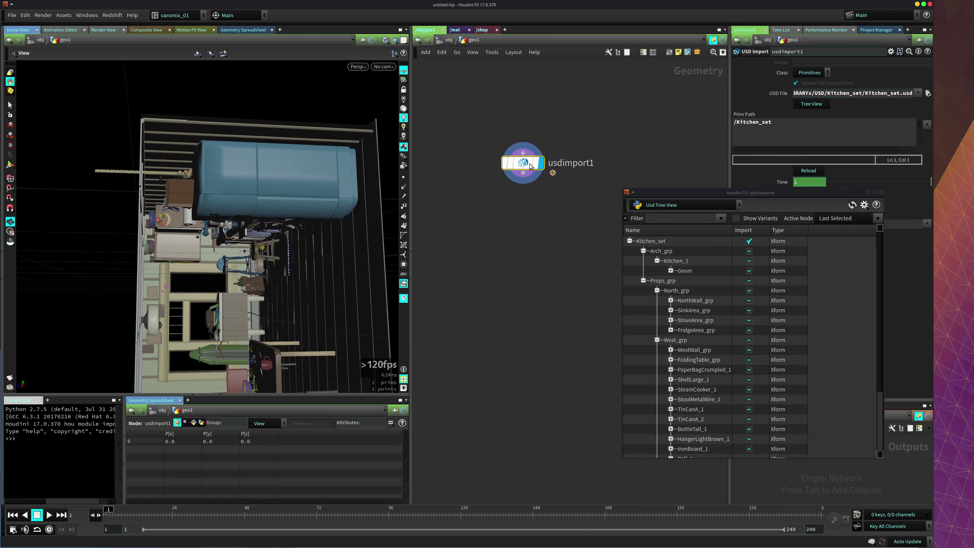
Step: Add a transform1 node after usdimport1 with Rotate X set to -90
{"action": "key", "text": "Tab"}
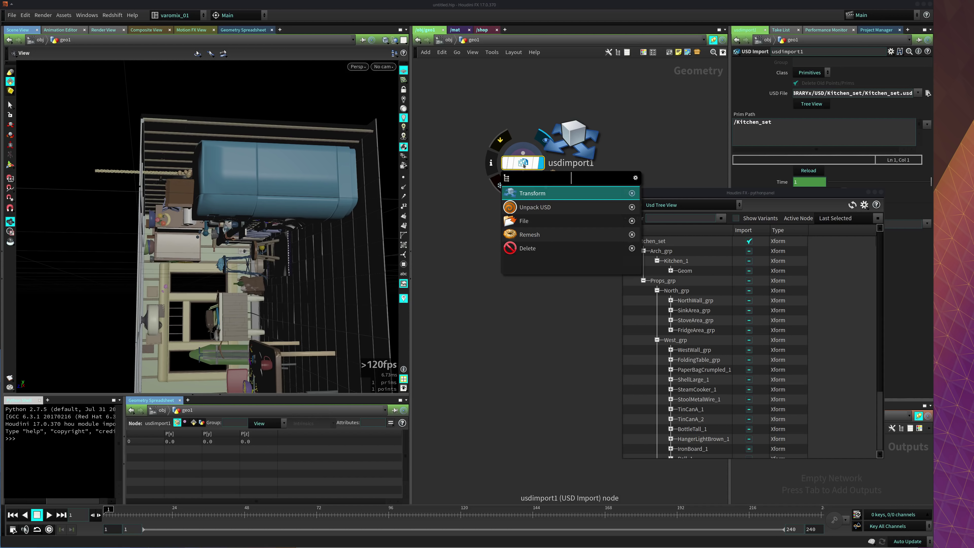
{"action": "key", "text": "Return"}
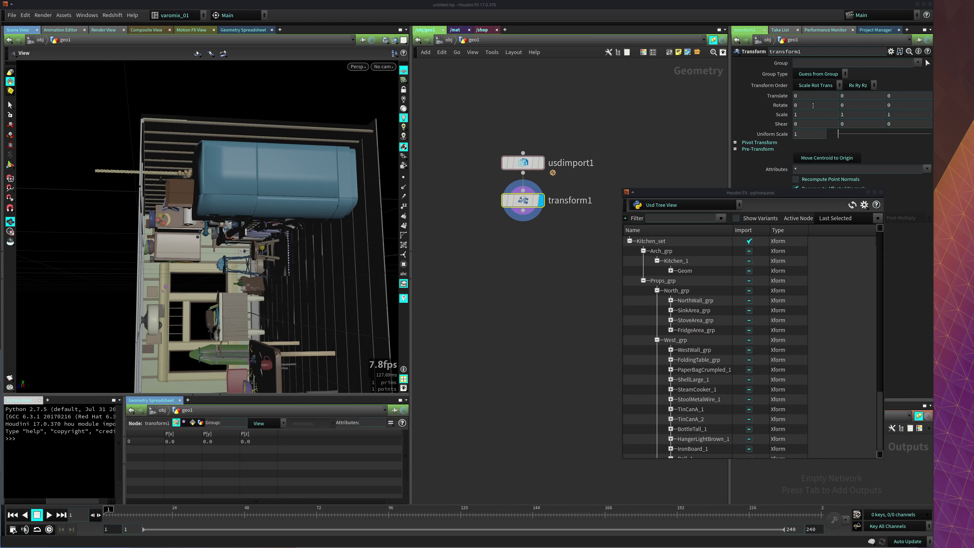
{"action": "left_click", "coordinate": [811, 104]}
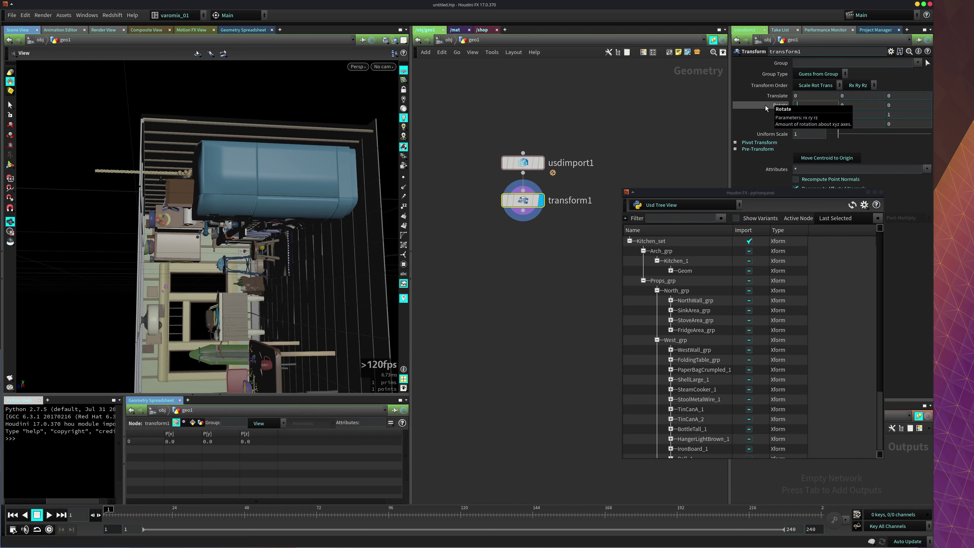
{"action": "type", "text": "-90"}
{"action": "key", "text": "Return"}
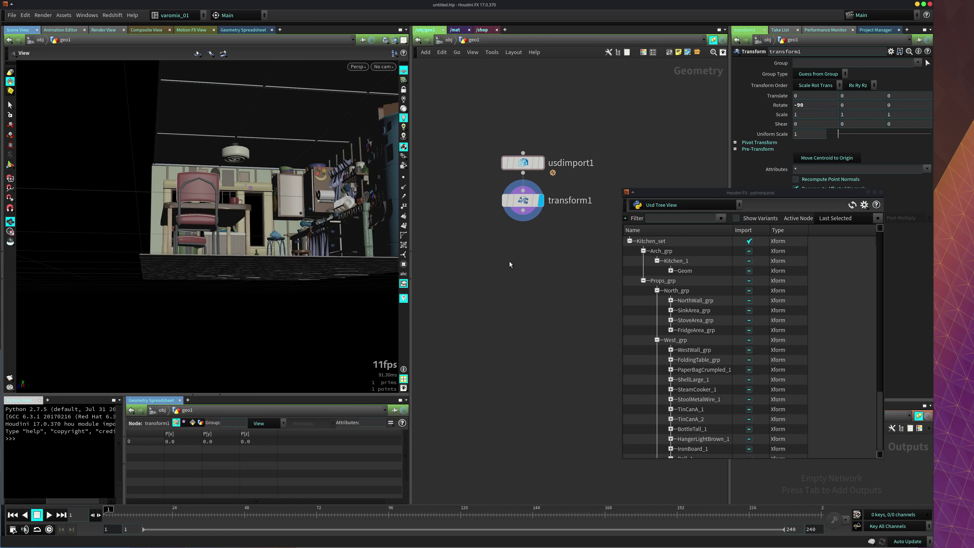
Step: Orbit around the upright kitchen to inspect the stove and table
{"action": "left_click_drag", "start_coordinate": [286, 219], "coordinate": [257, 176]}
{"action": "right_click_drag", "start_coordinate": [257, 175], "coordinate": [153, 249]}
{"action": "mouse_move", "coordinate": [152, 248]}
{"action": "left_mouse_down"}
{"action": "mouse_move", "coordinate": [181, 238]}
{"action": "mouse_move", "coordinate": [165, 245]}
{"action": "left_mouse_up"}
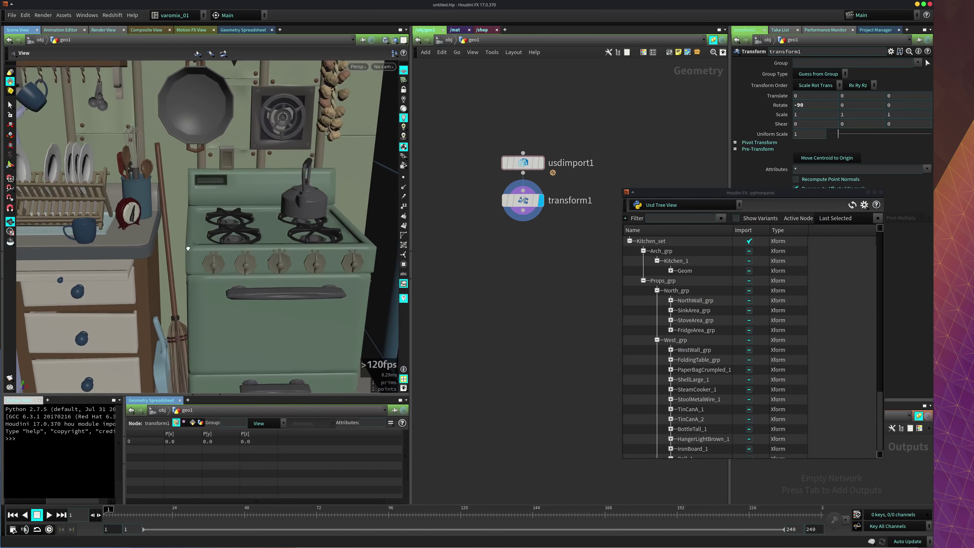
{"action": "right_click_drag", "start_coordinate": [165, 246], "coordinate": [178, 250]}
{"action": "left_click_drag", "start_coordinate": [194, 260], "coordinate": [214, 192]}
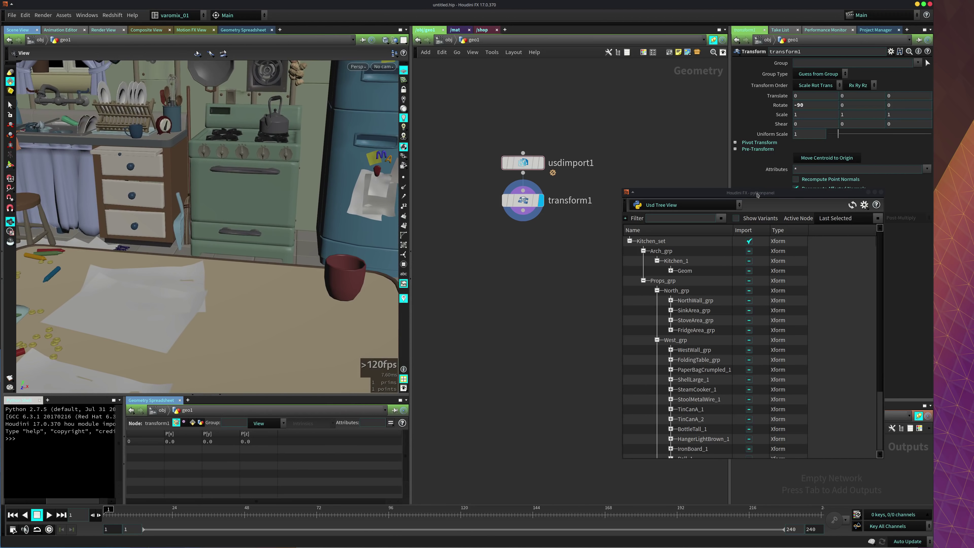
{"action": "left_click_drag", "start_coordinate": [726, 360], "coordinate": [641, 282], "text": "alt"}
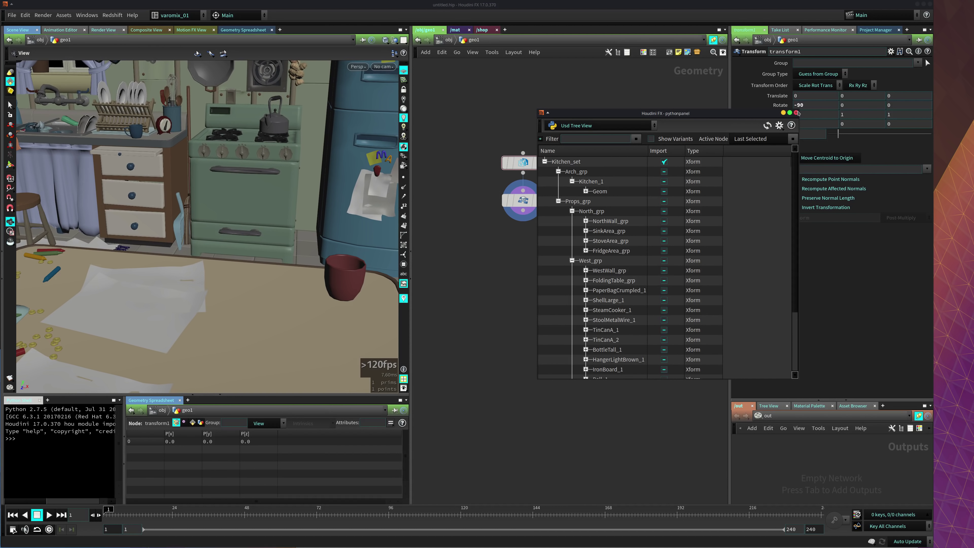
Step: Close the floating Usd Tree View window and preview the parameter pane's new tab menu
{"action": "left_click", "coordinate": [795, 113]}
{"action": "left_click", "coordinate": [907, 29]}
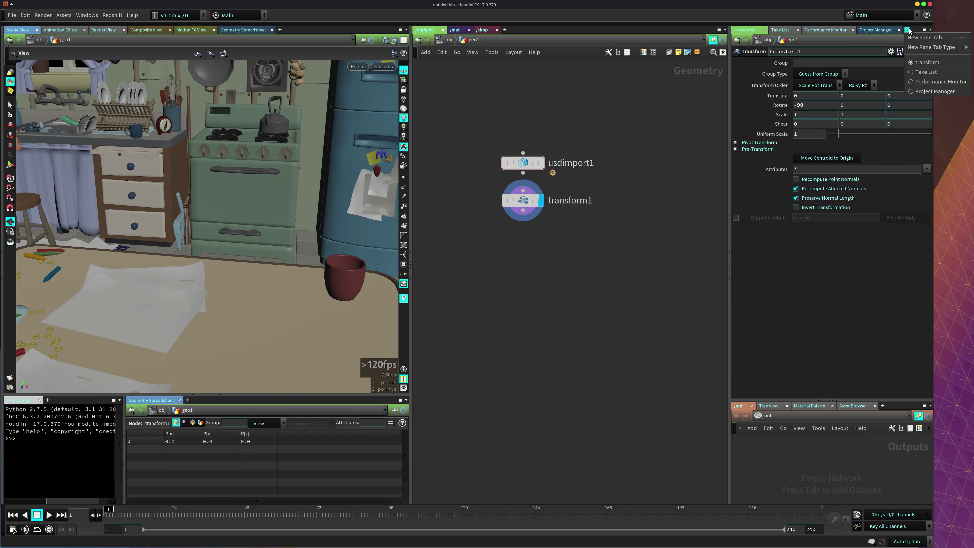
{"action": "mouse_move", "coordinate": [913, 50]}
{"action": "key", "text": "Escape"}
Step: Browse the network and parameter panes' New Pane Tab Type lists without adding anything
{"action": "left_click", "coordinate": [505, 29]}
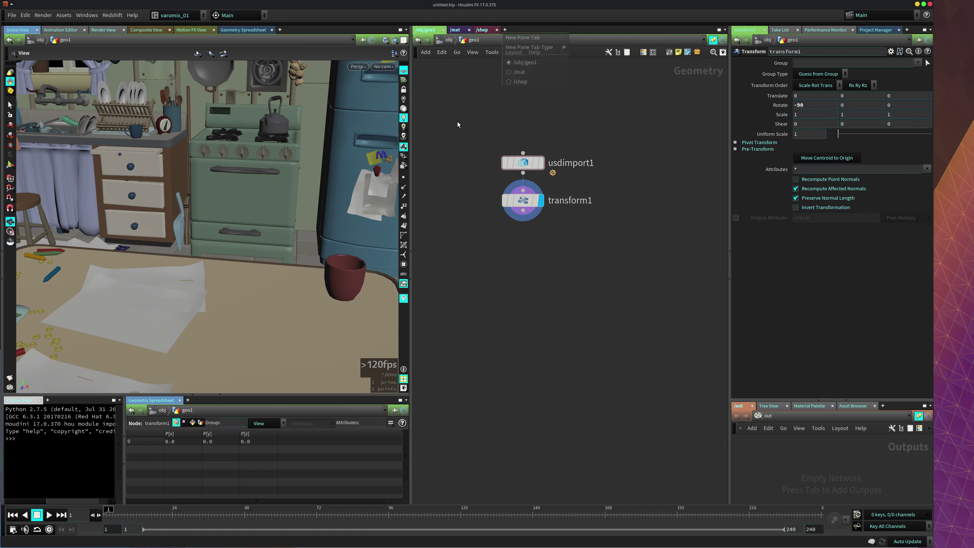
{"action": "key", "text": "Escape"}
{"action": "left_click", "coordinate": [504, 30]}
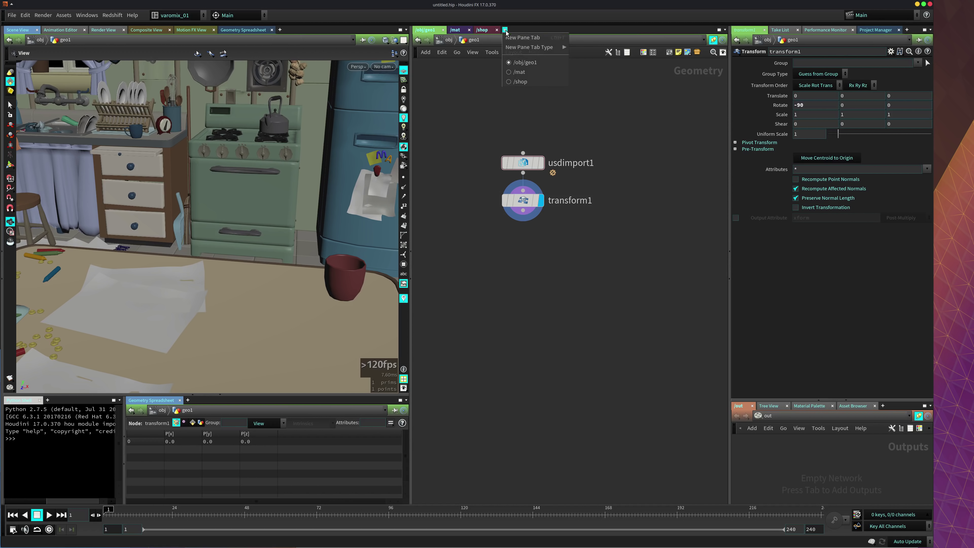
{"action": "mouse_move", "coordinate": [532, 47]}
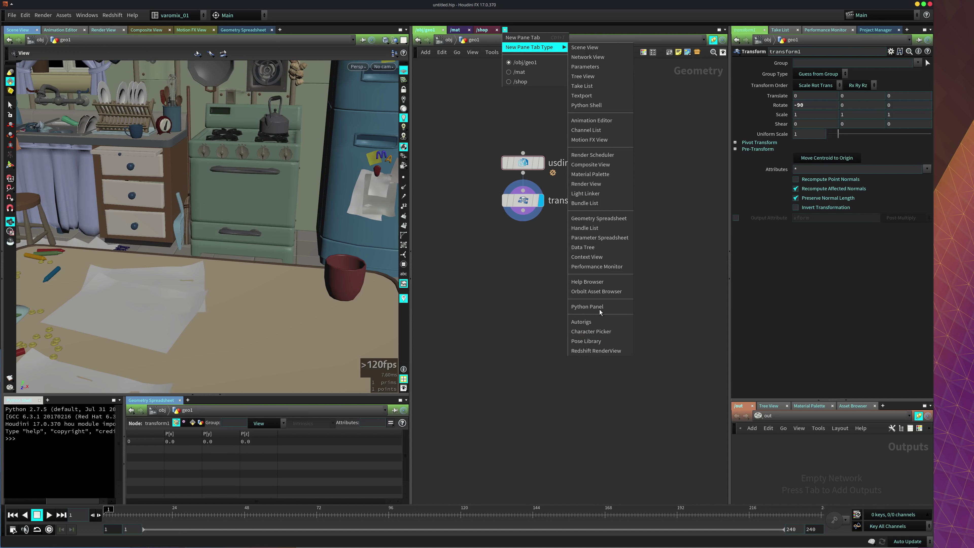
{"action": "key", "text": "Escape"}
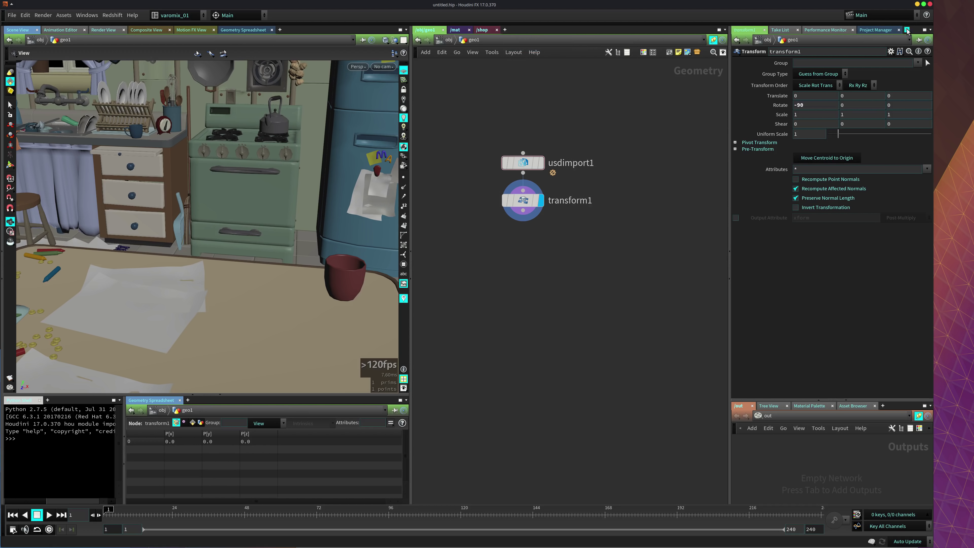
{"action": "left_click", "coordinate": [906, 30]}
{"action": "mouse_move", "coordinate": [936, 47]}
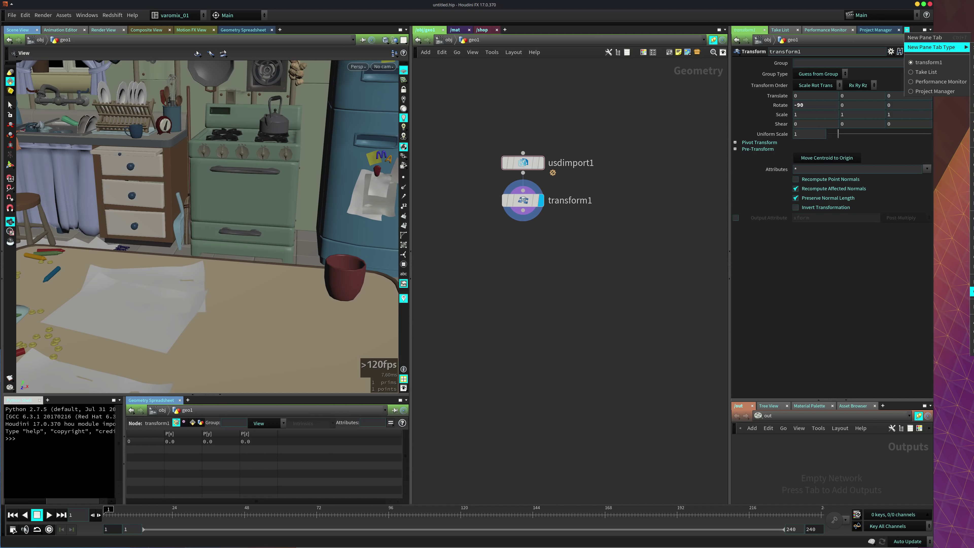
{"action": "left_click", "coordinate": [733, 337]}
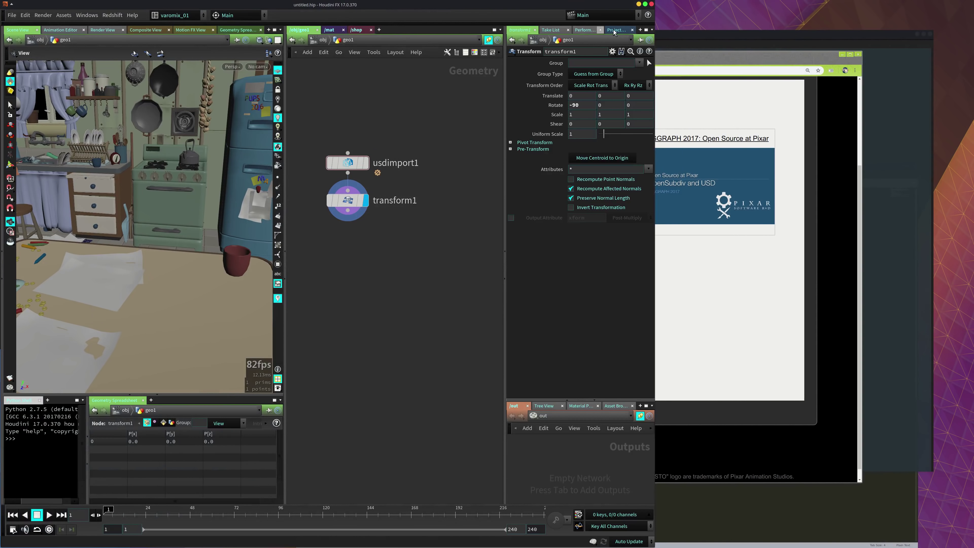
{"action": "left_click", "coordinate": [641, 30]}
Step: Add a Python Panel tab and open its Python Panel Editor
{"action": "mouse_move", "coordinate": [662, 50]}
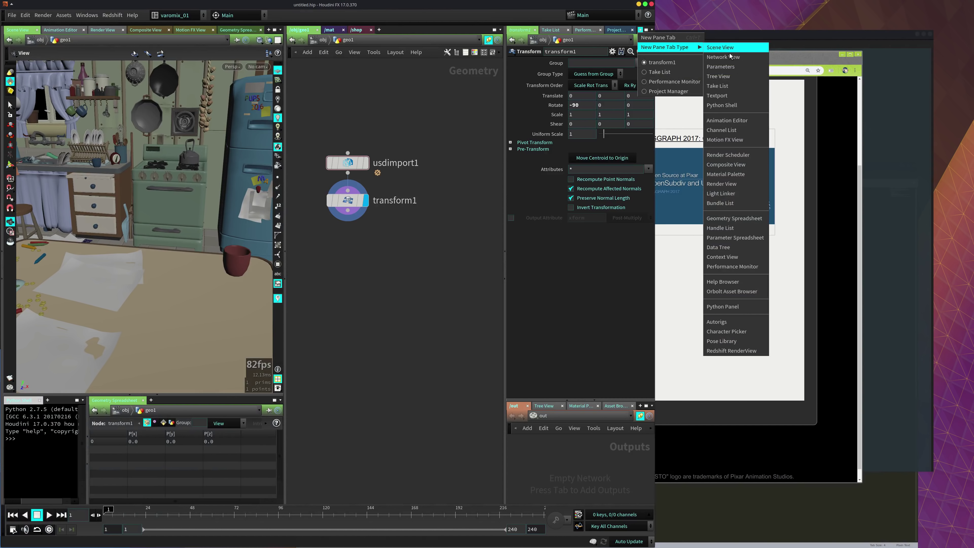
{"action": "left_click", "coordinate": [730, 307]}
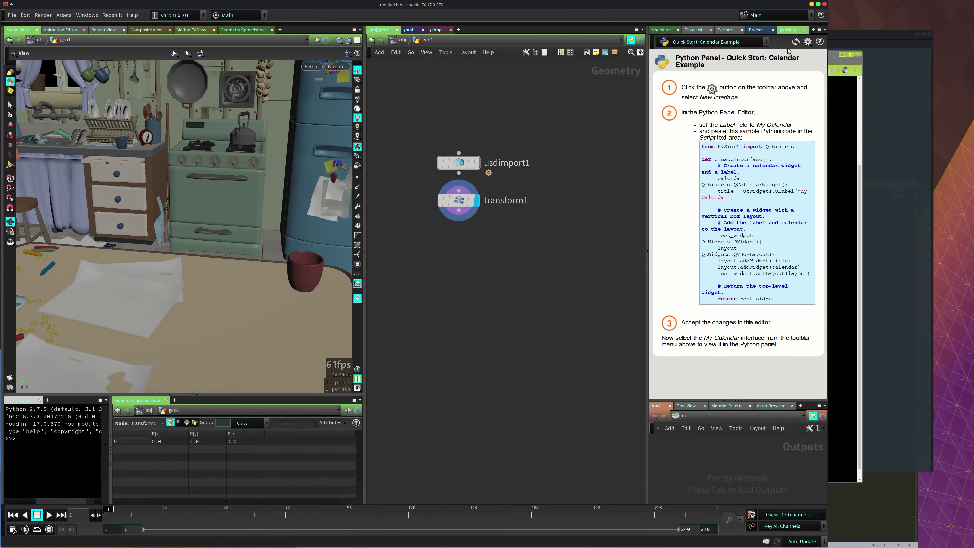
{"action": "left_click", "coordinate": [808, 41]}
{"action": "left_click", "coordinate": [819, 63]}
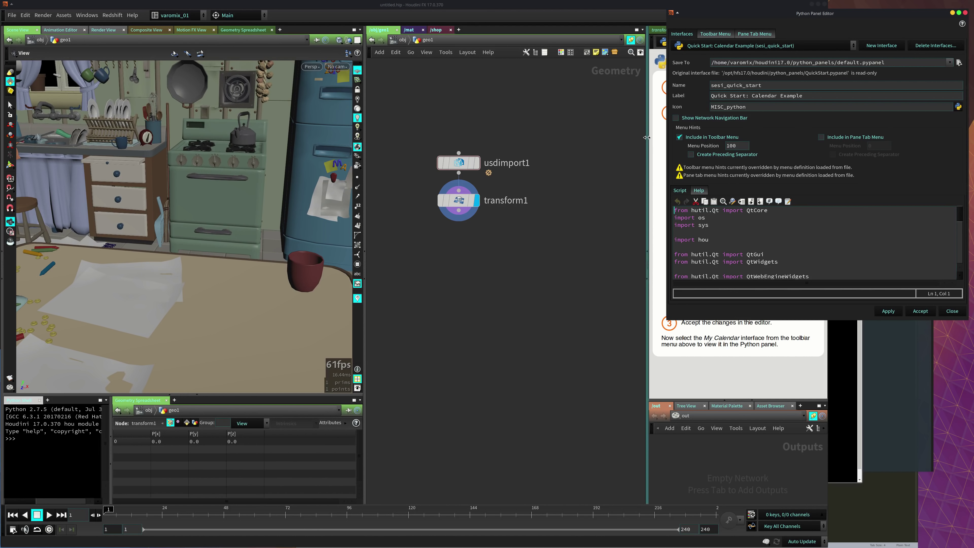
Step: Switch the editor to the Pane Tab Menu tab, declining to save interface changes
{"action": "left_click", "coordinate": [746, 46]}
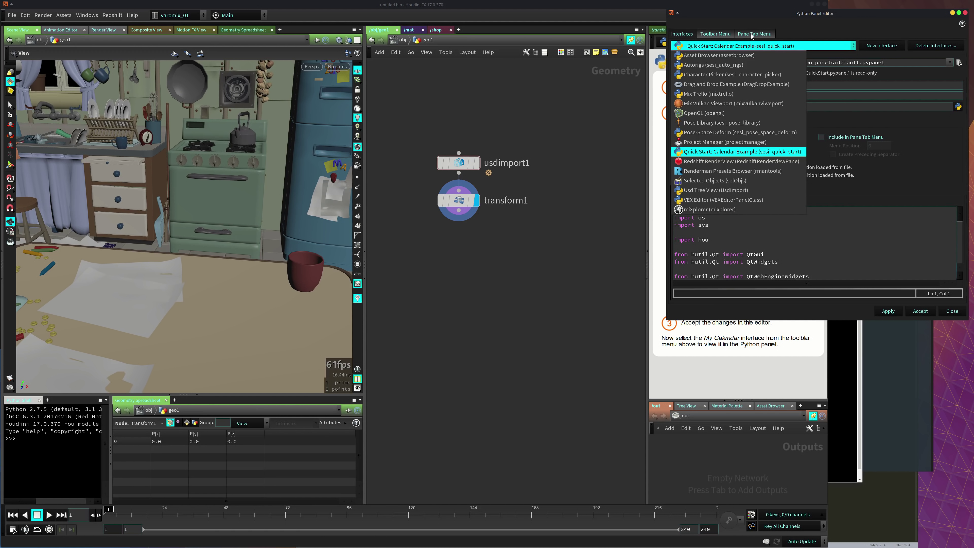
{"action": "left_click", "coordinate": [752, 34]}
{"action": "left_click", "coordinate": [753, 35]}
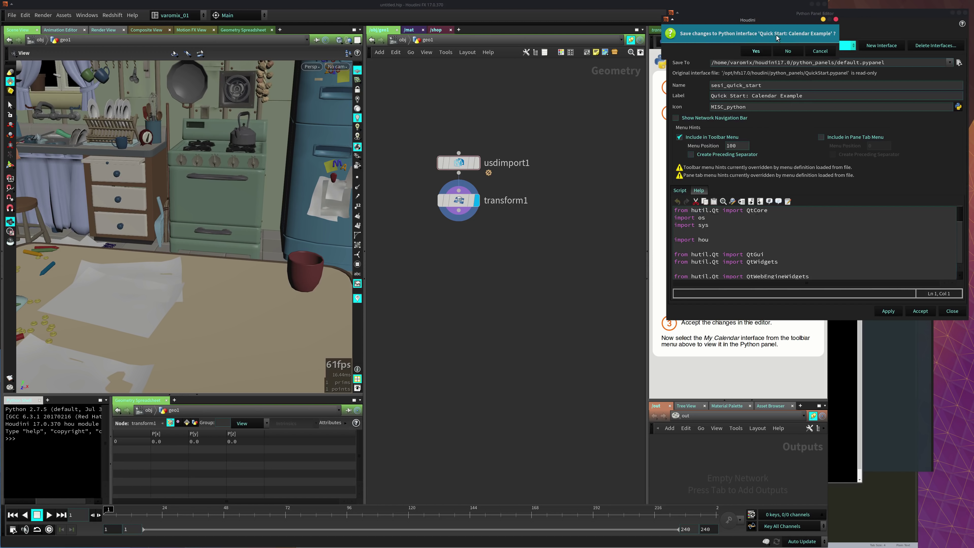
{"action": "left_click", "coordinate": [788, 51]}
{"action": "left_click", "coordinate": [752, 34]}
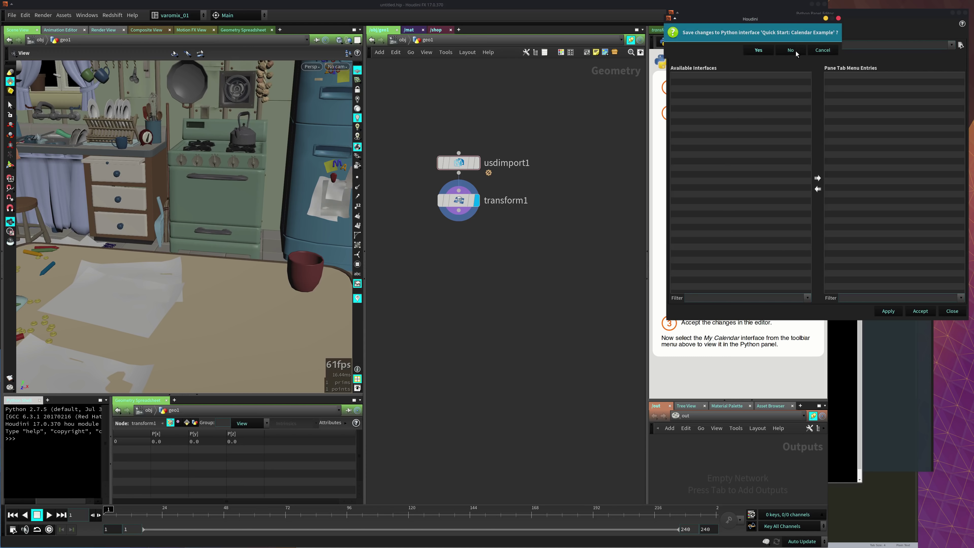
{"action": "left_click", "coordinate": [790, 50]}
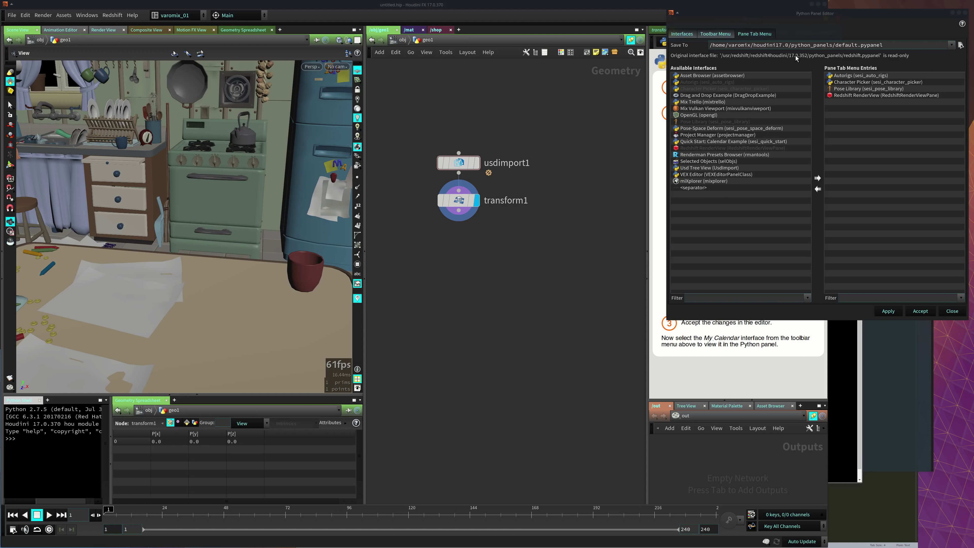
Step: Add Usd Tree View (UsdImport) to the pane tab menu entries and apply
{"action": "left_click", "coordinate": [691, 169]}
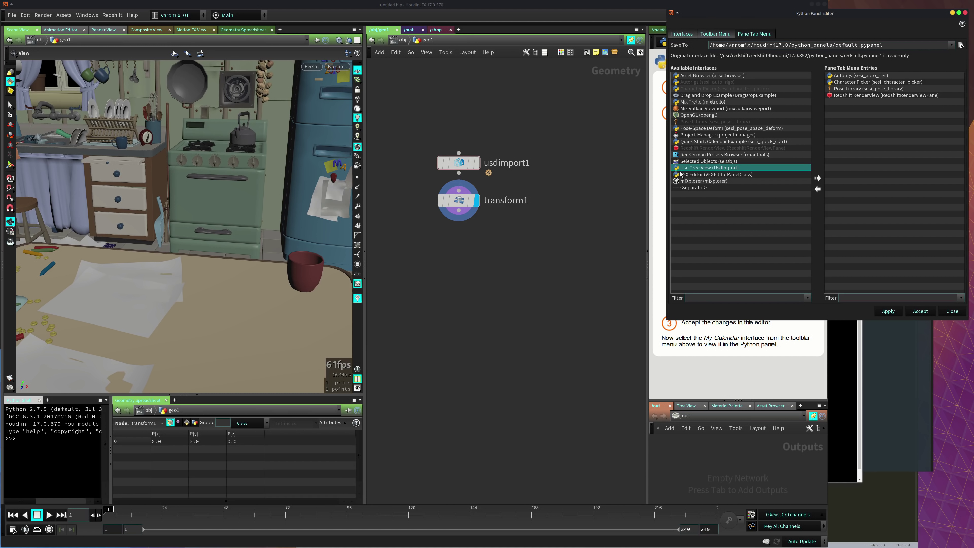
{"action": "left_click", "coordinate": [817, 178]}
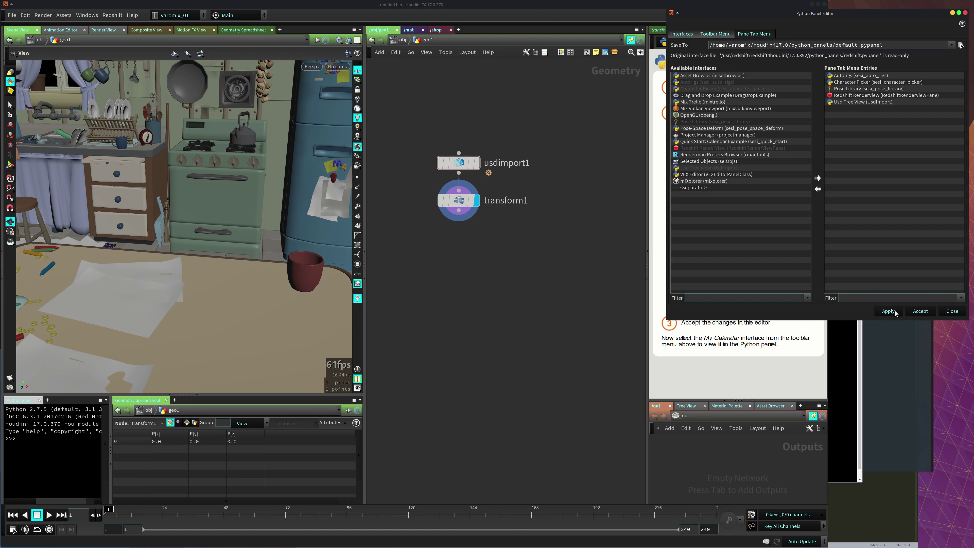
{"action": "left_click", "coordinate": [923, 313]}
Step: Turn the right-hand pane into a Usd Tree View showing usdimport1's USD hierarchy
{"action": "left_click", "coordinate": [786, 31]}
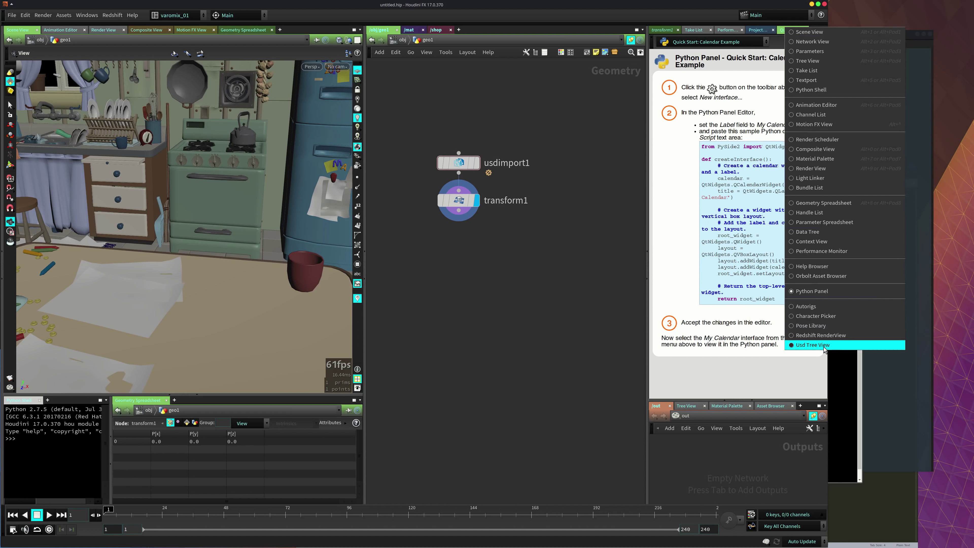
{"action": "left_click", "coordinate": [819, 345]}
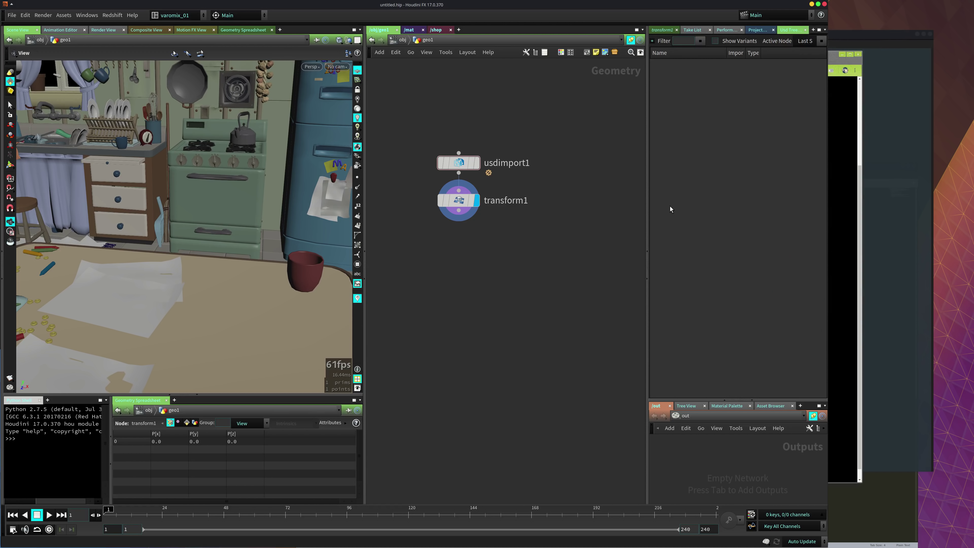
{"action": "left_click_drag", "start_coordinate": [651, 209], "coordinate": [620, 210]}
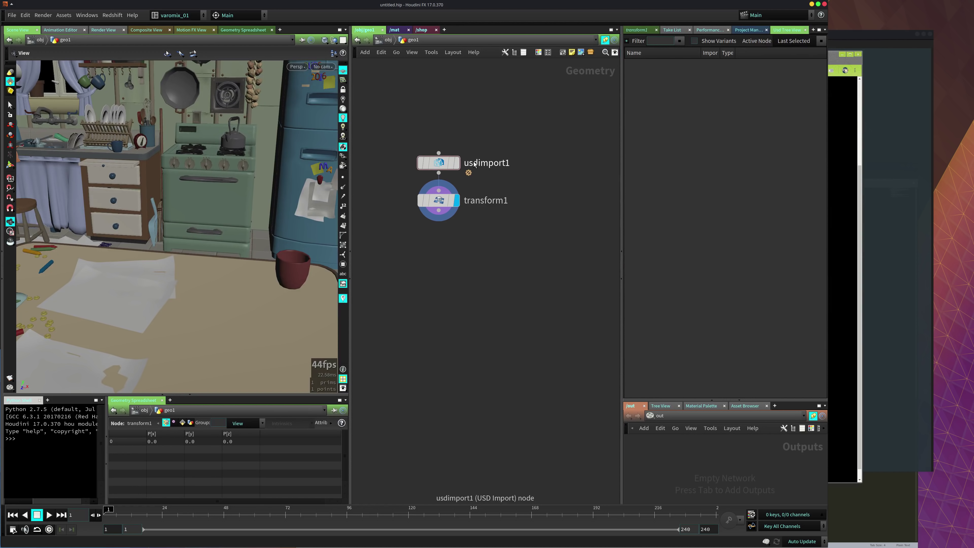
{"action": "left_click", "coordinate": [438, 164]}
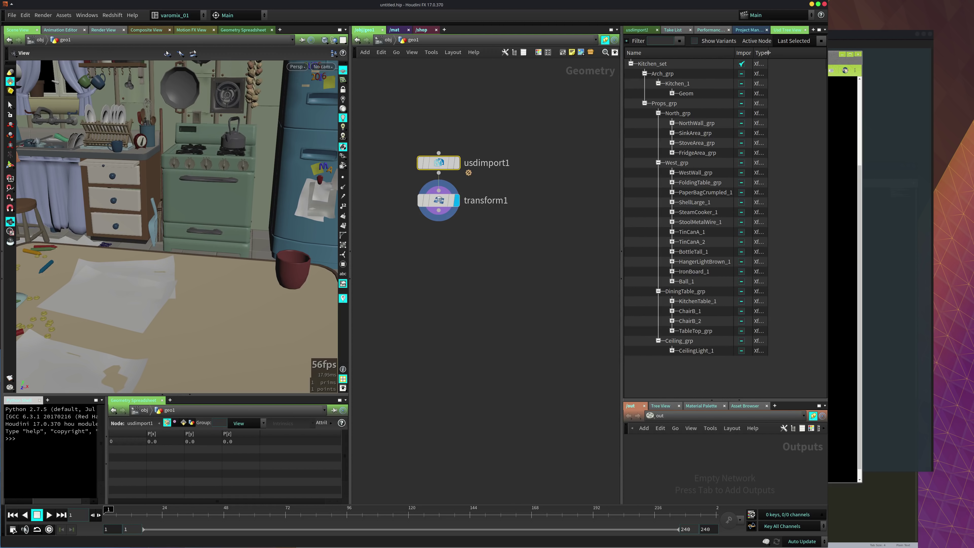
{"action": "mouse_move", "coordinate": [768, 52]}
{"action": "left_mouse_down"}
{"action": "mouse_move", "coordinate": [805, 53]}
{"action": "mouse_move", "coordinate": [759, 53]}
{"action": "mouse_move", "coordinate": [771, 52]}
{"action": "left_mouse_up"}
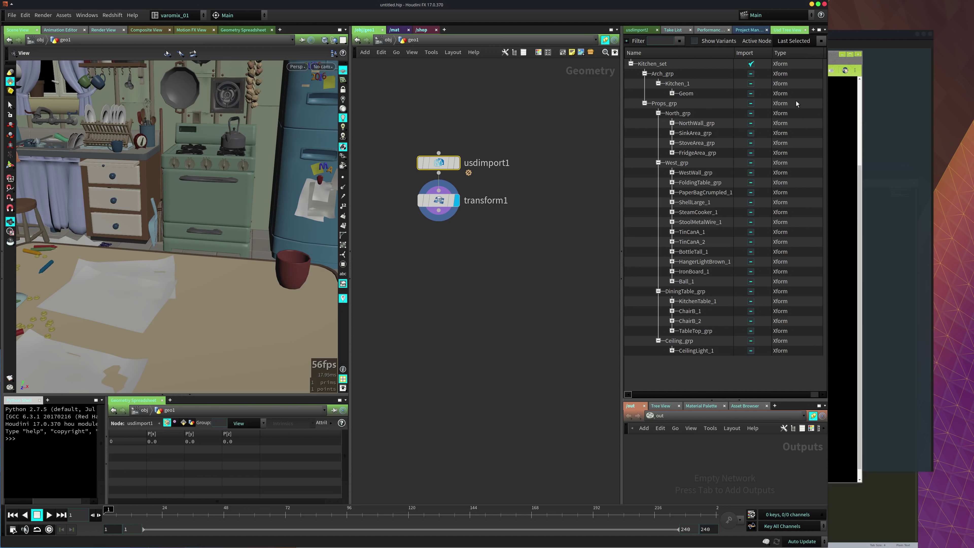
Step: Uncheck the whole Kitchen_set import and check only North_grp and West_grp
{"action": "left_click", "coordinate": [634, 30]}
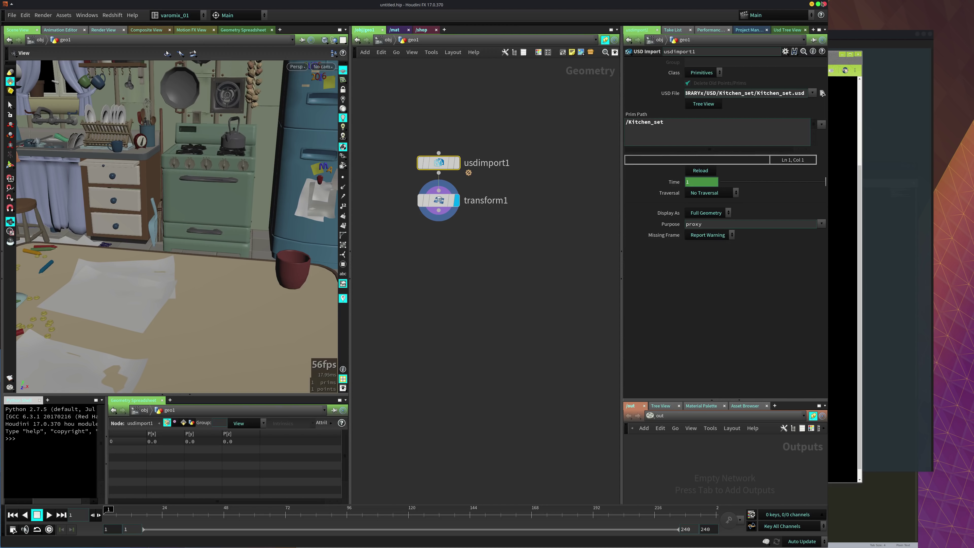
{"action": "left_click", "coordinate": [787, 29]}
{"action": "left_click", "coordinate": [751, 64]}
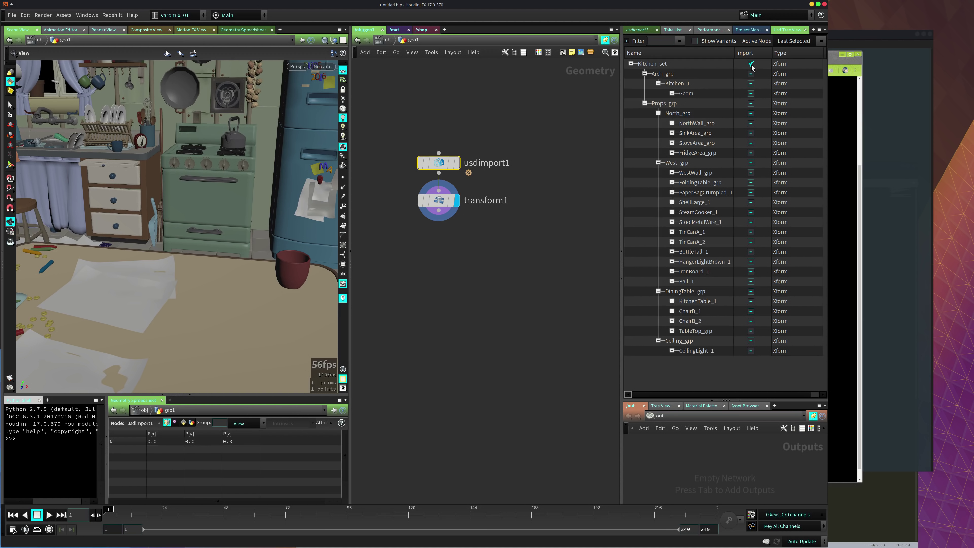
{"action": "left_click", "coordinate": [750, 113]}
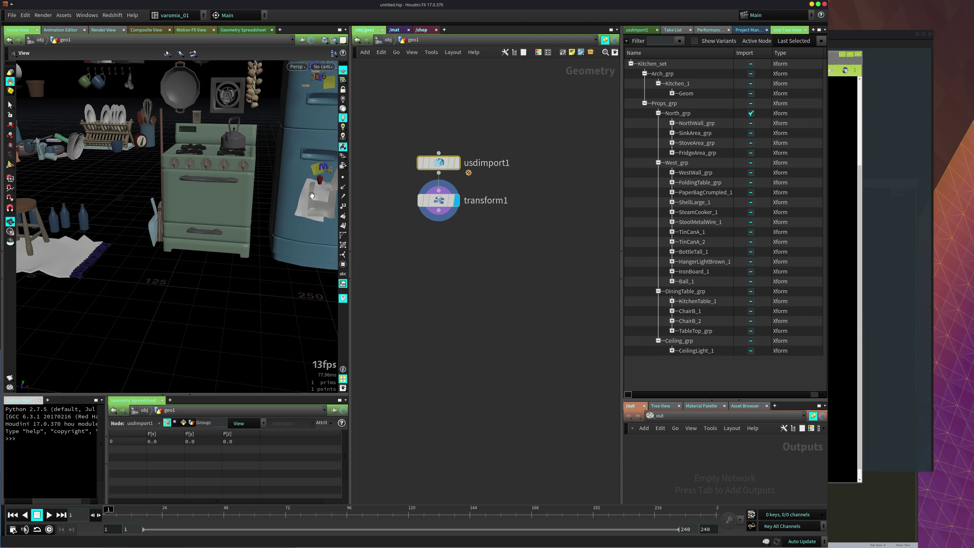
{"action": "scroll", "coordinate": [205, 238], "scroll_direction": "down", "scroll_amount": 6}
{"action": "scroll", "coordinate": [205, 237], "scroll_direction": "up", "scroll_amount": 8}
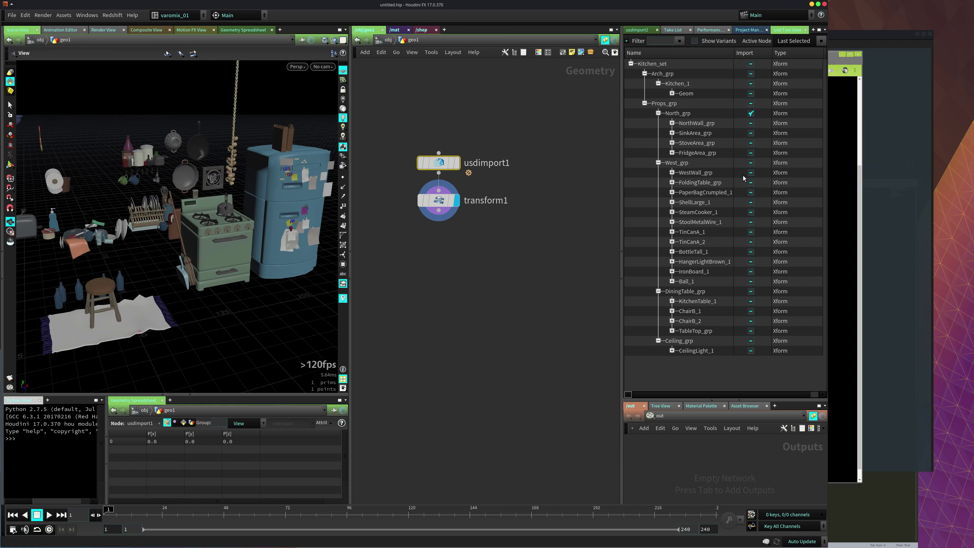
{"action": "left_click", "coordinate": [750, 164]}
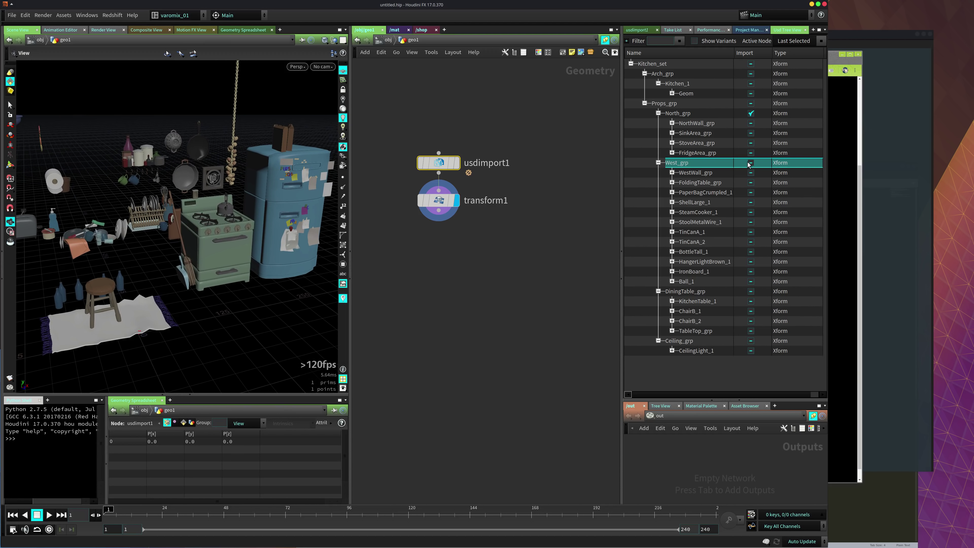
{"action": "left_click", "coordinate": [750, 163]}
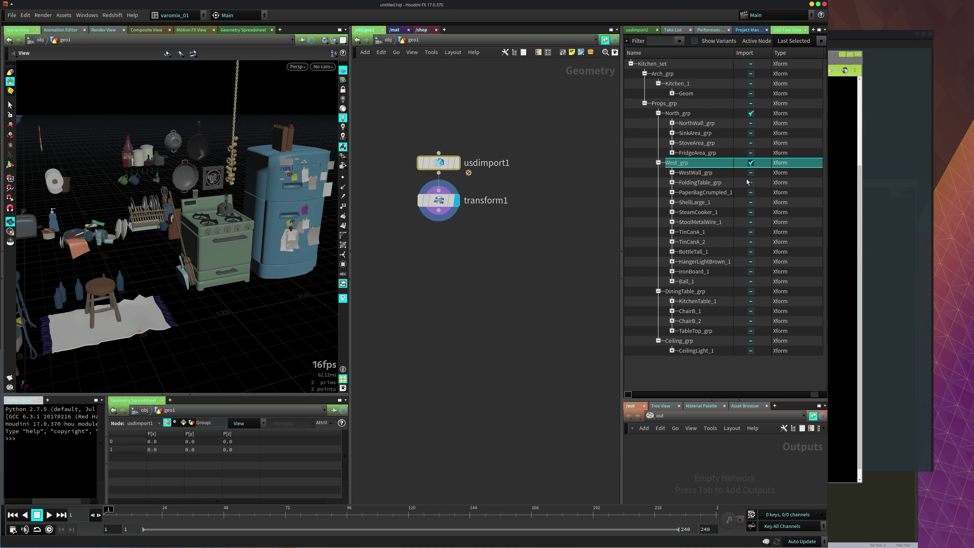
Step: Cancel a 'usd' node search started in the geometry network without adding anything
{"action": "right_click", "coordinate": [480, 258]}
{"action": "left_click", "coordinate": [463, 250]}
{"action": "key", "text": "Tab"}
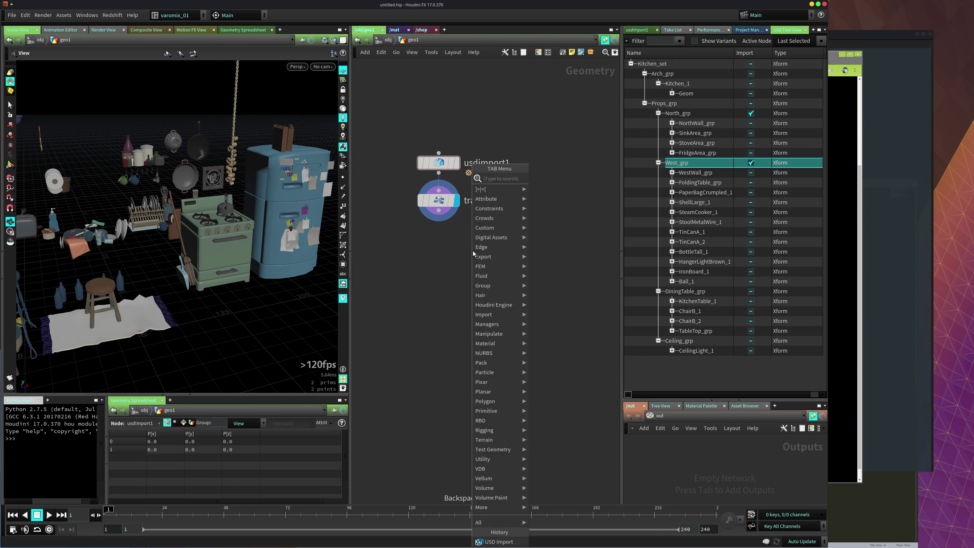
{"action": "type", "text": "usd"}
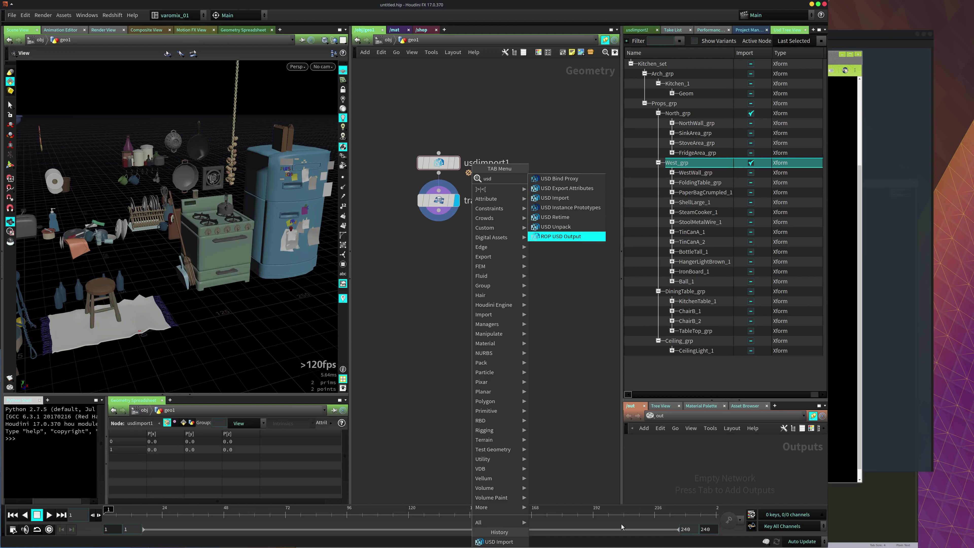
{"action": "left_click", "coordinate": [668, 459]}
Step: Add a usdoutput1 USD Output node to the outputs network and show its parameters
{"action": "key", "text": "Tab"}
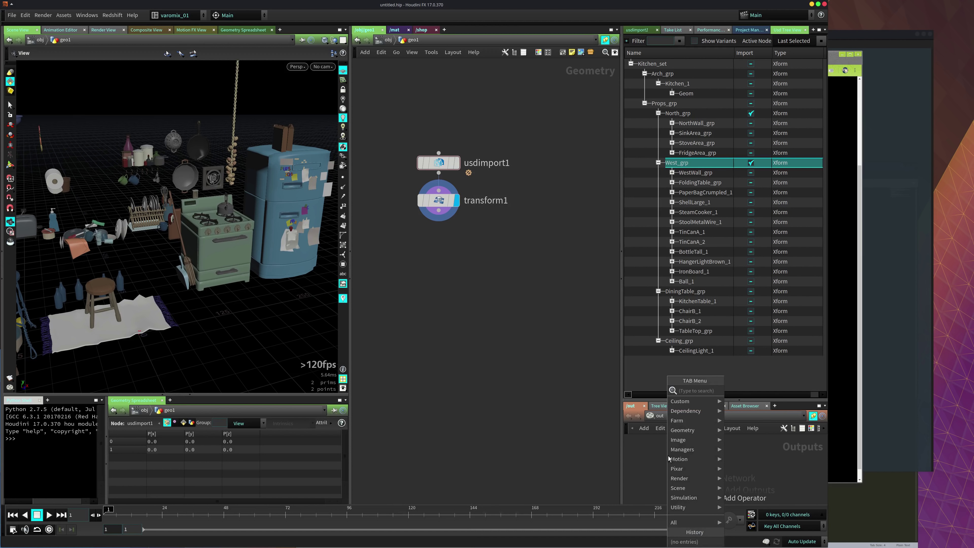
{"action": "type", "text": "usd"}
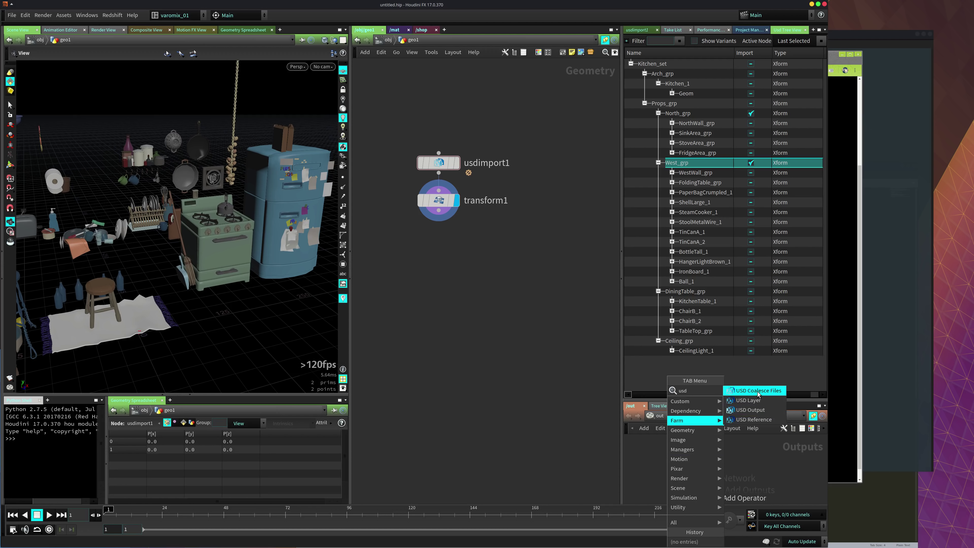
{"action": "left_click", "coordinate": [750, 409]}
{"action": "left_click", "coordinate": [695, 454]}
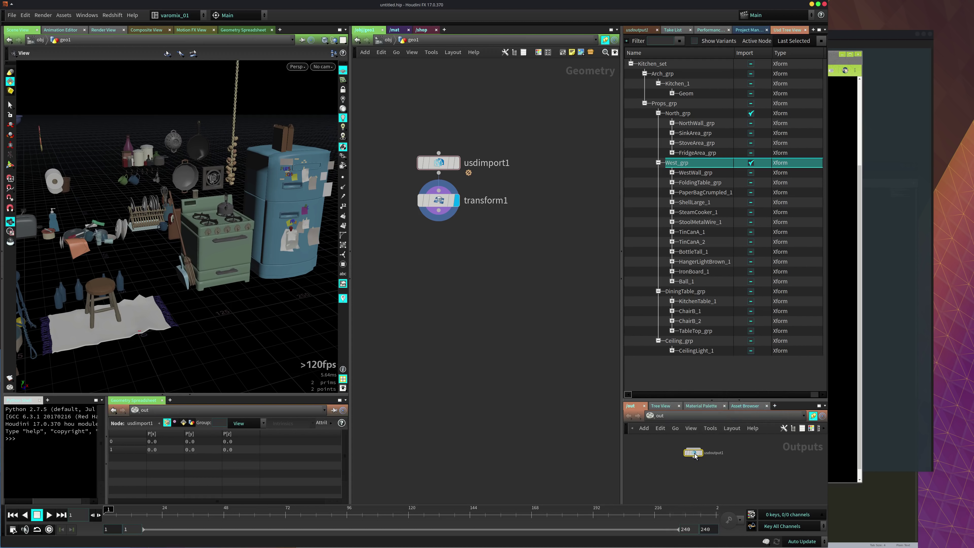
{"action": "key", "text": "h"}
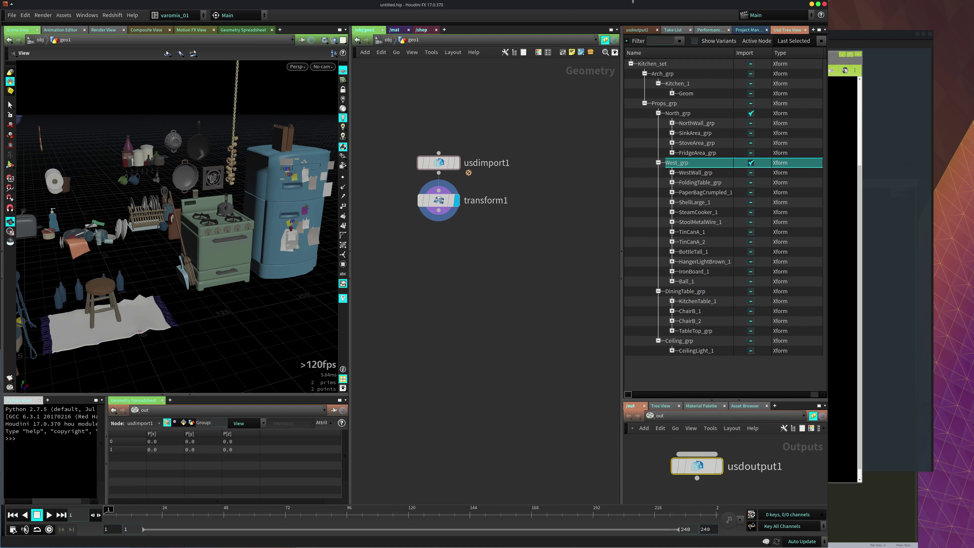
{"action": "left_click", "coordinate": [639, 30]}
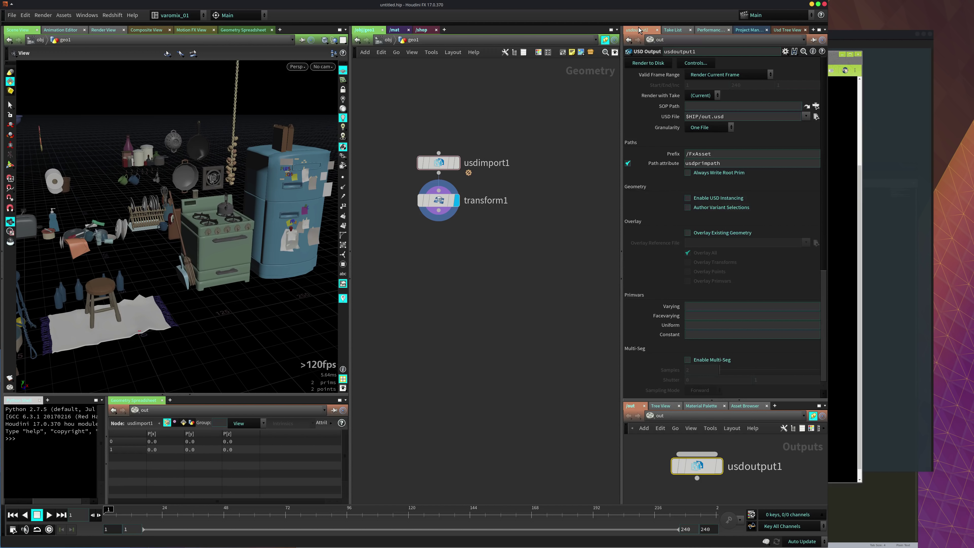
Step: Go up from geo1 to the object level and search for 'usd' nodes there
{"action": "left_click", "coordinate": [385, 39]}
{"action": "left_click", "coordinate": [439, 174]}
{"action": "key", "text": "Tab"}
{"action": "type", "text": "usd"}
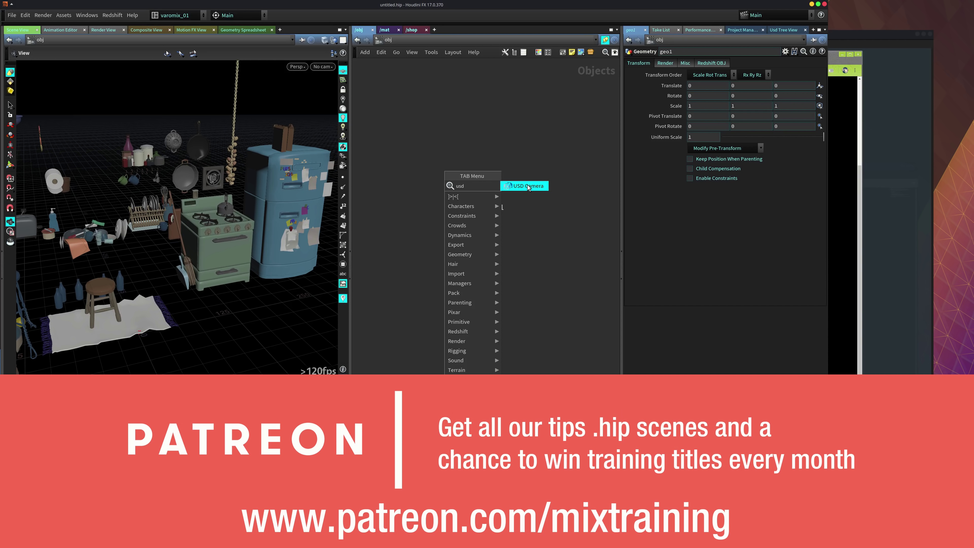
Step: Place a USD Camera named main_cam above geo1 and orbit out to see it beside the kitchen
{"action": "left_click", "coordinate": [528, 186]}
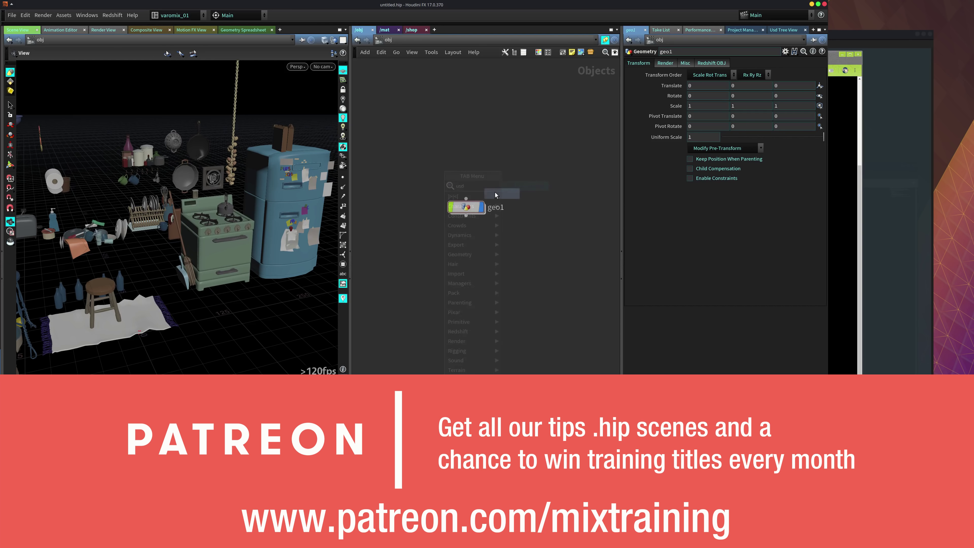
{"action": "left_click", "coordinate": [462, 150]}
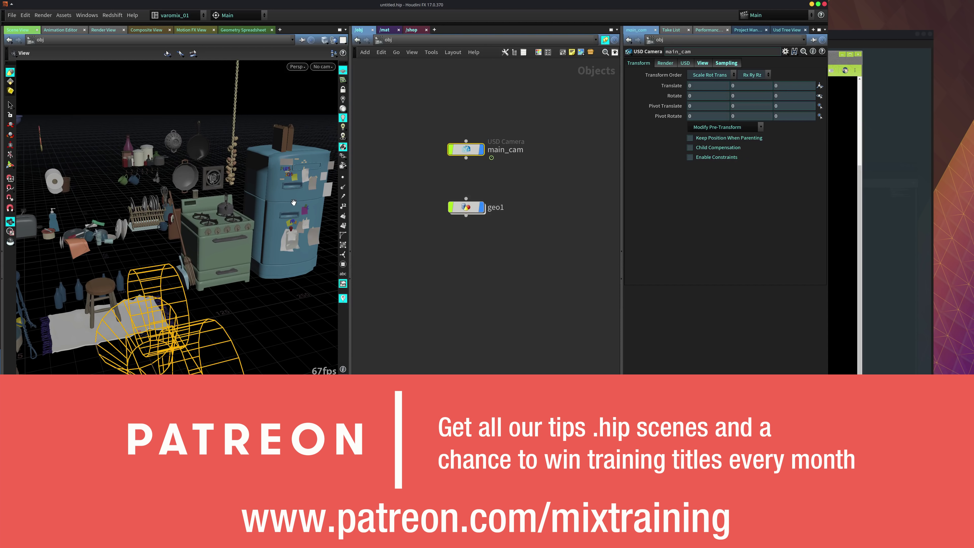
{"action": "left_click_drag", "start_coordinate": [222, 269], "coordinate": [209, 252]}
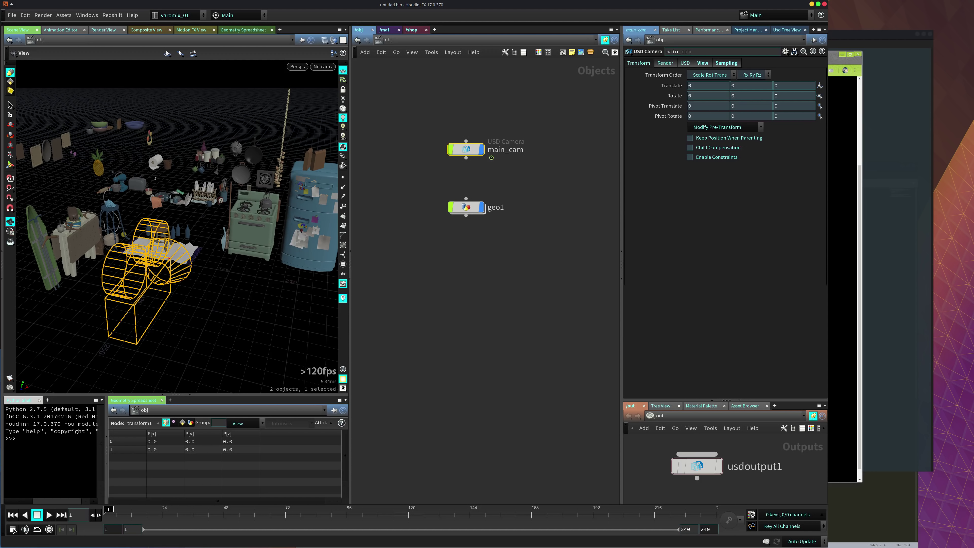
{"action": "key", "text": "alt+Tab"}
Step: Select the Windows build instructions in README.txt and move the Sublime window up and left
{"action": "left_click", "coordinate": [487, 315]}
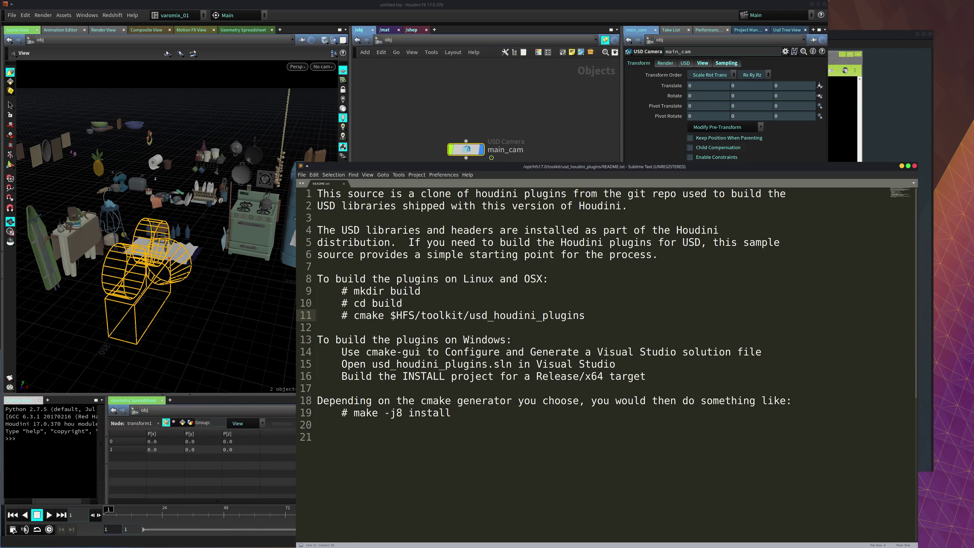
{"action": "left_click_drag", "start_coordinate": [615, 365], "coordinate": [532, 364]}
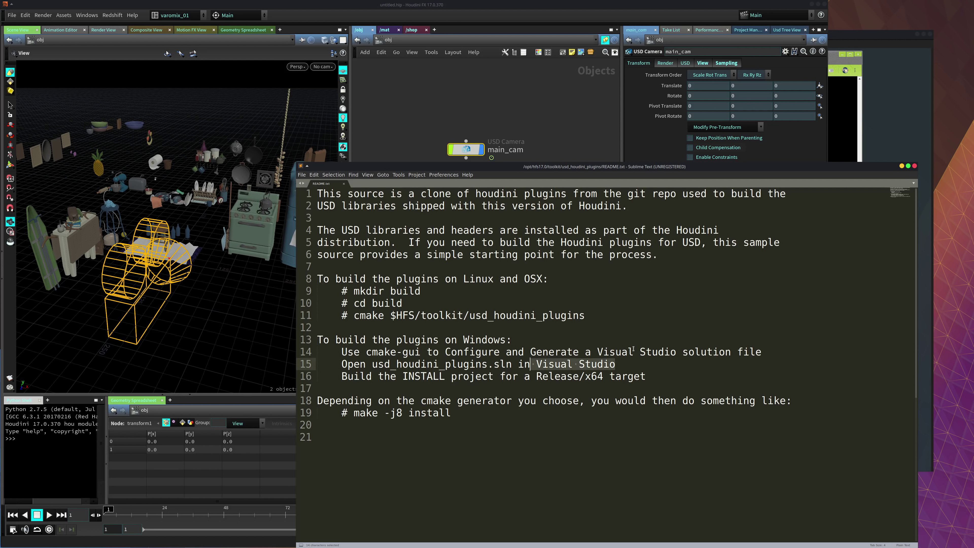
{"action": "left_click_drag", "start_coordinate": [640, 351], "coordinate": [667, 359]}
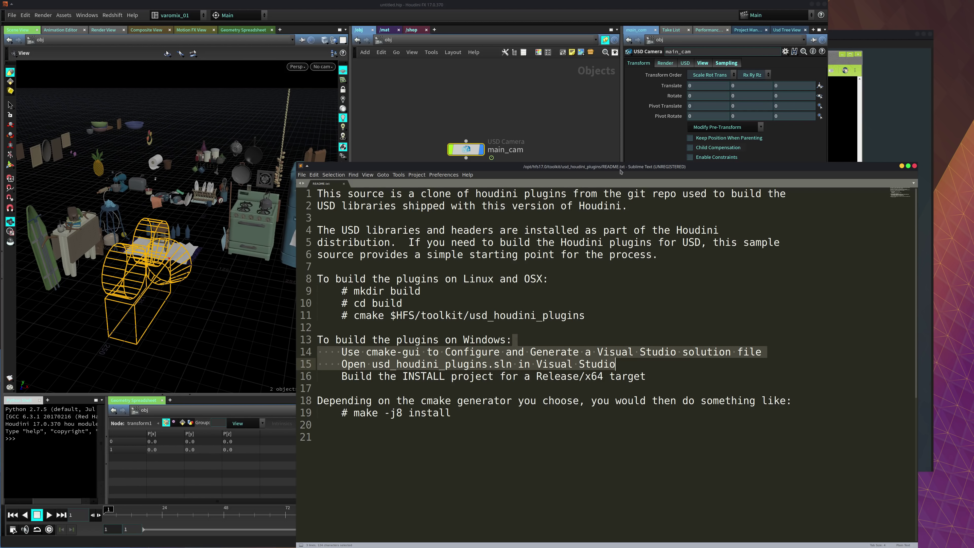
{"action": "left_click_drag", "start_coordinate": [620, 171], "coordinate": [576, 101]}
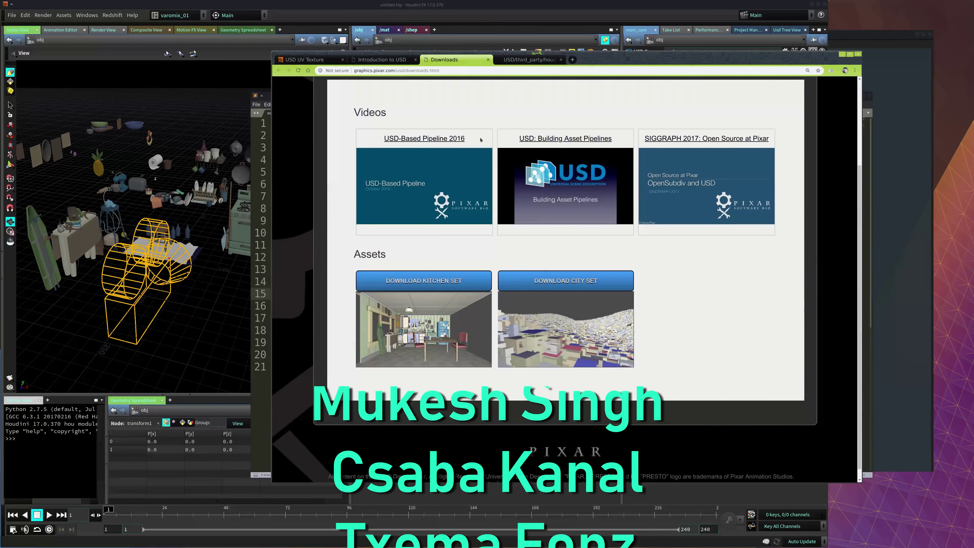
Step: Switch Chrome to the 'Introduction to USD' page
{"action": "left_click", "coordinate": [371, 60]}
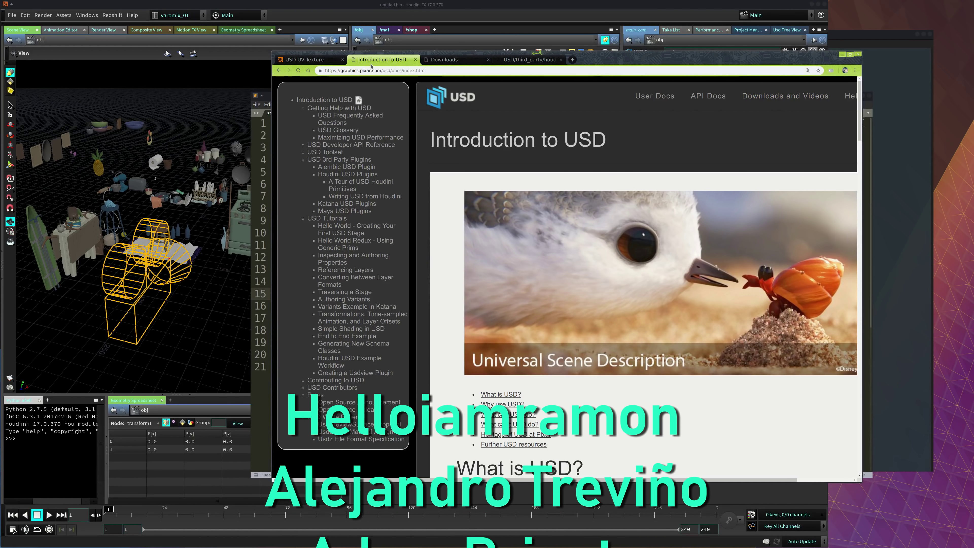